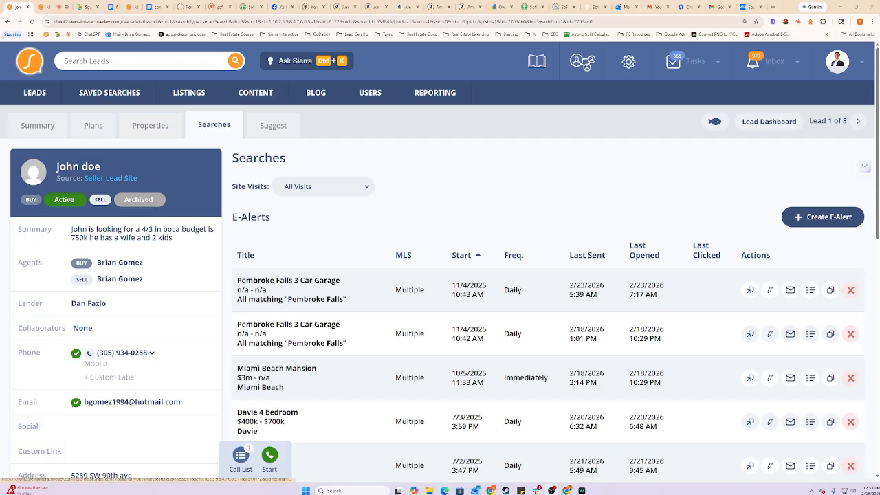
- Look through the lead's viewed properties, saved searches and summary
click(150, 125)
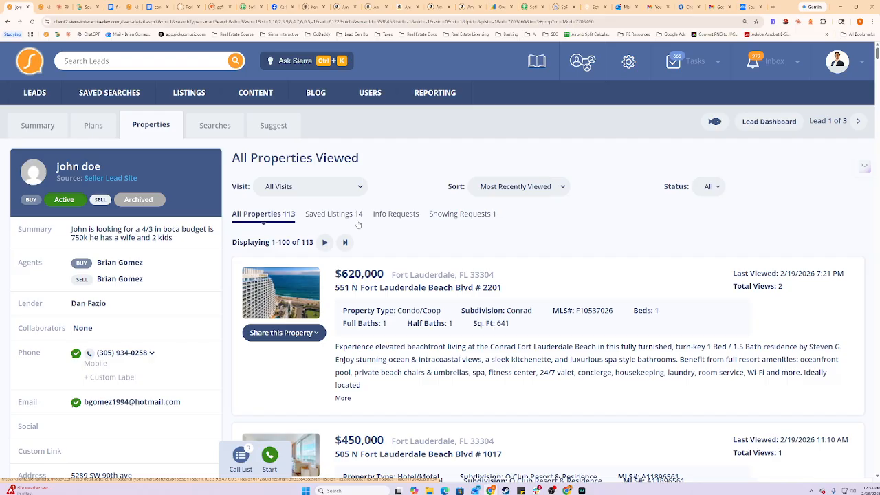
click(216, 128)
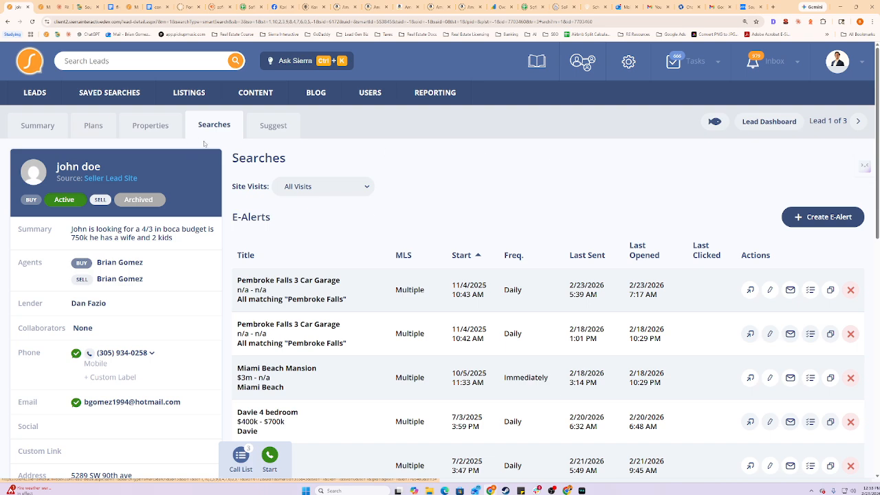
click(40, 128)
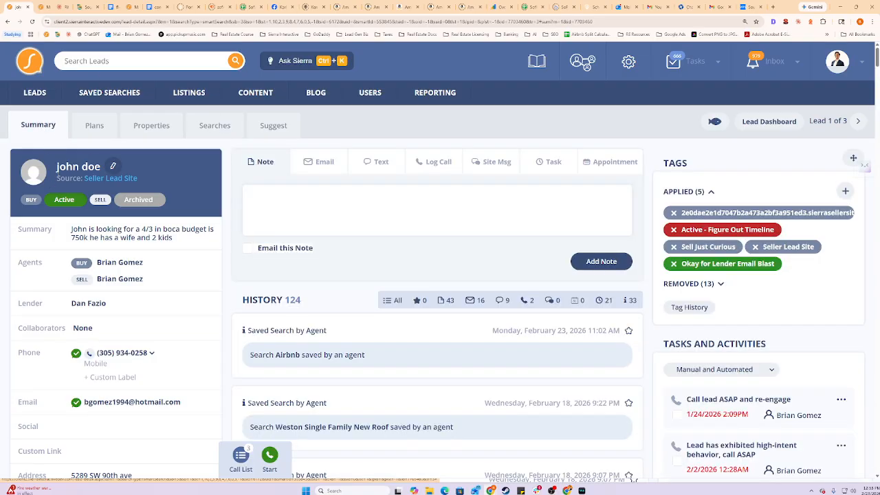
- Start creating a brand-new E-Alert from the lead's saved searches
click(223, 133)
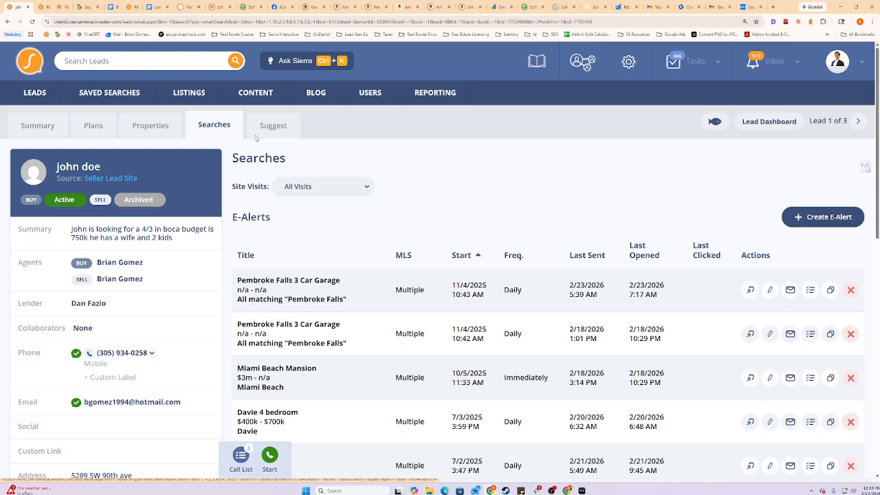
scroll(722, 203, down, 1)
click(847, 182)
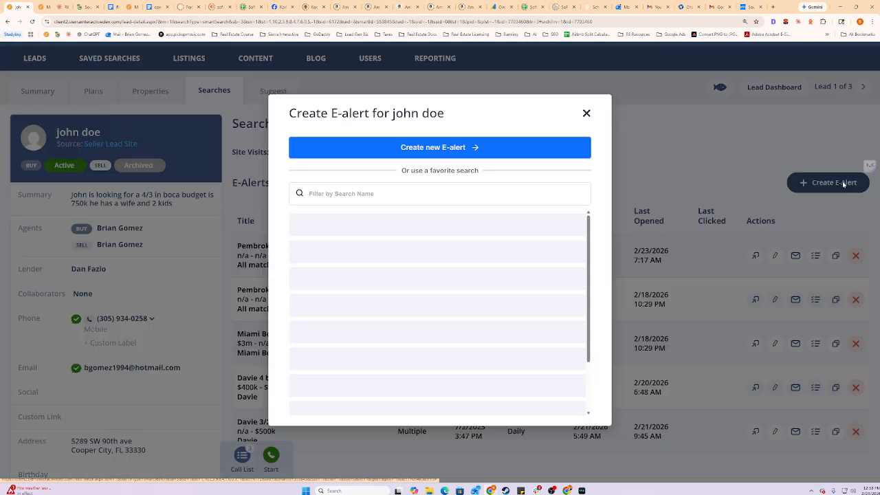
click(444, 152)
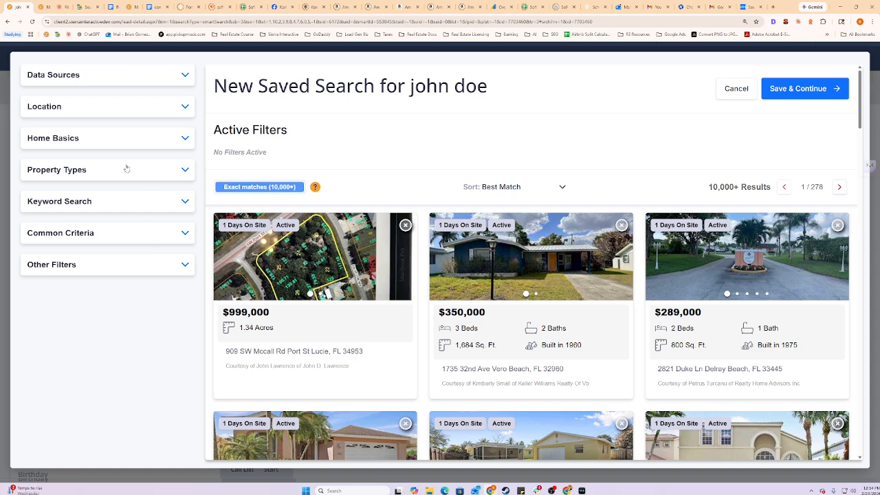
- Examine the available MLS feeds and property status options in the new search's data sources
click(143, 78)
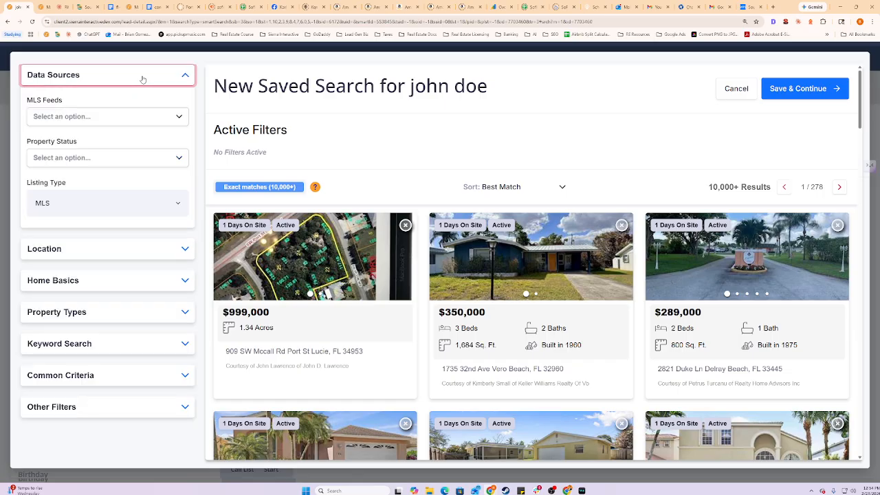
click(127, 117)
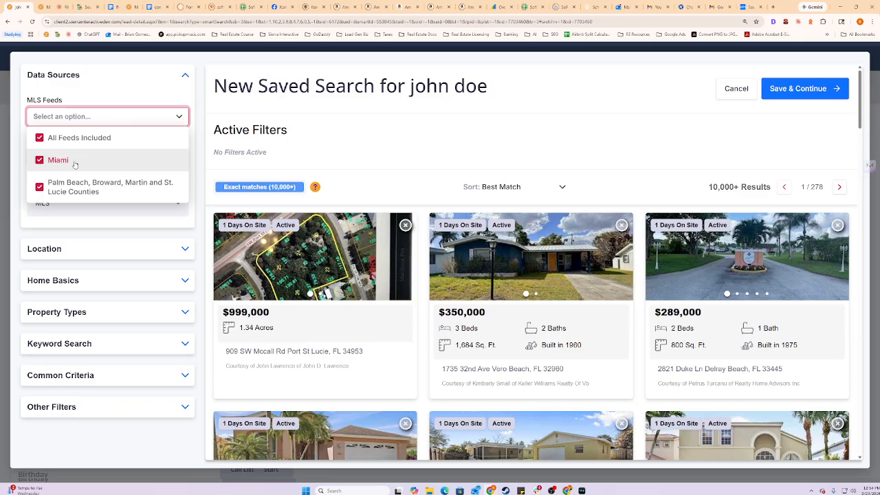
click(135, 118)
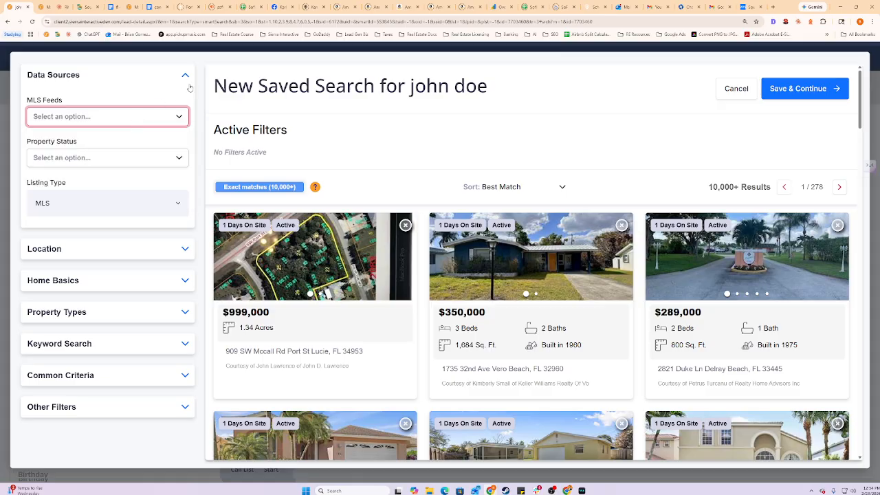
click(151, 158)
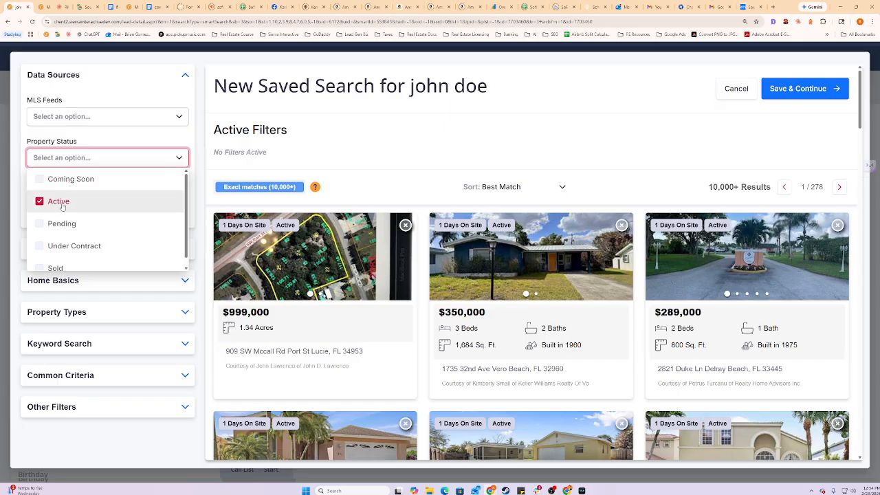
scroll(62, 207, down, 1)
scroll(65, 200, up, 1)
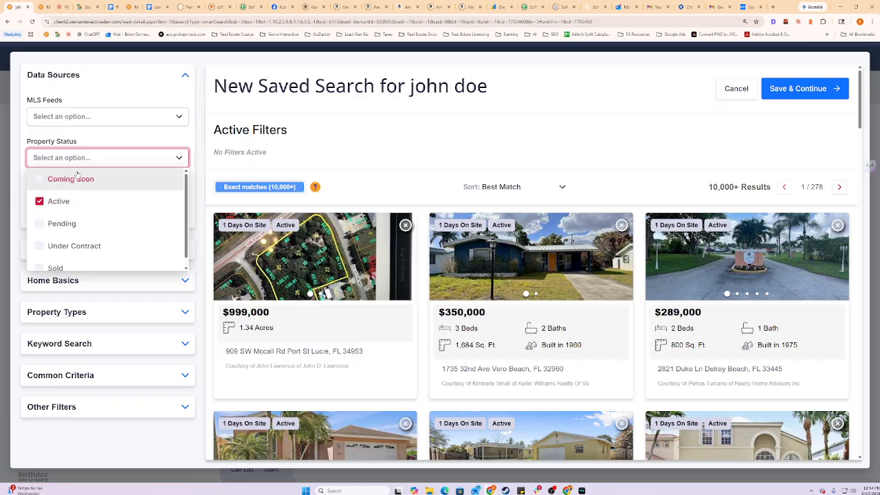
scroll(62, 259, down, 1)
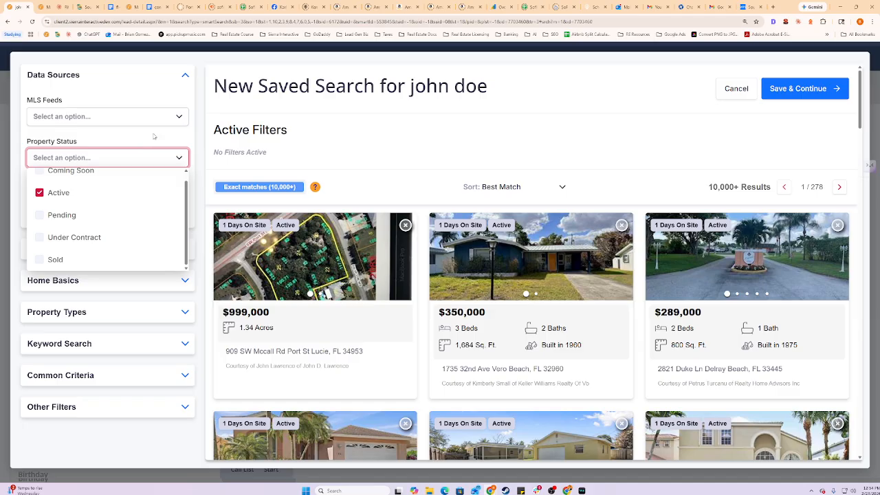
click(157, 164)
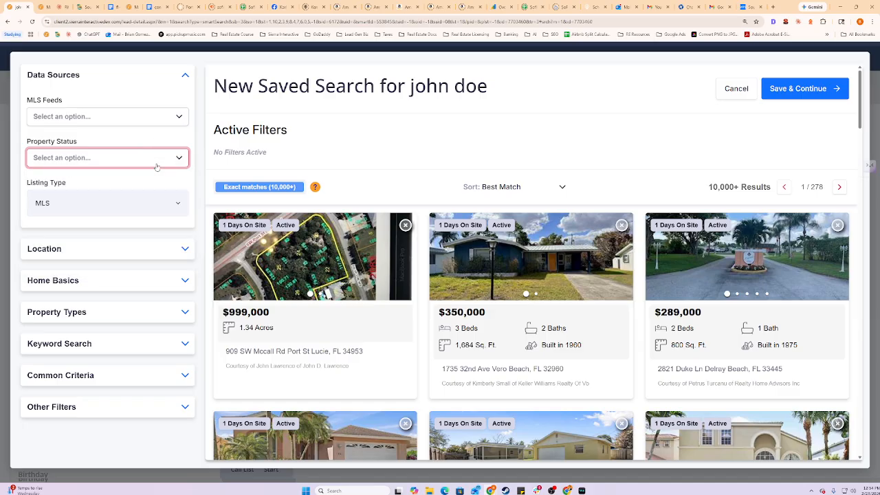
- Filter the new saved search by location to Fort Lauderdale (City)
click(131, 255)
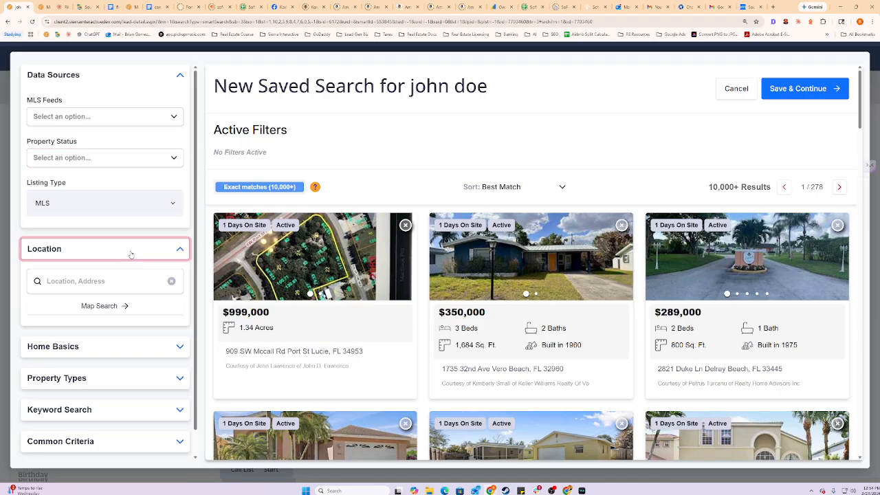
click(104, 305)
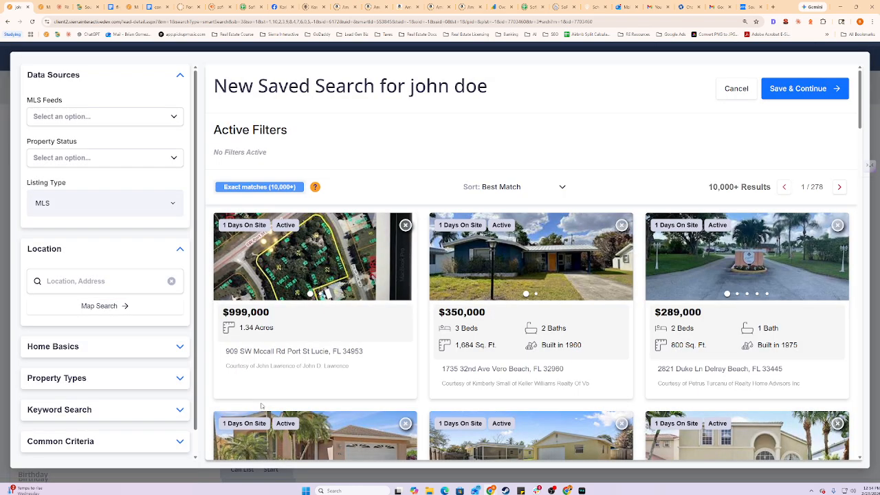
click(264, 402)
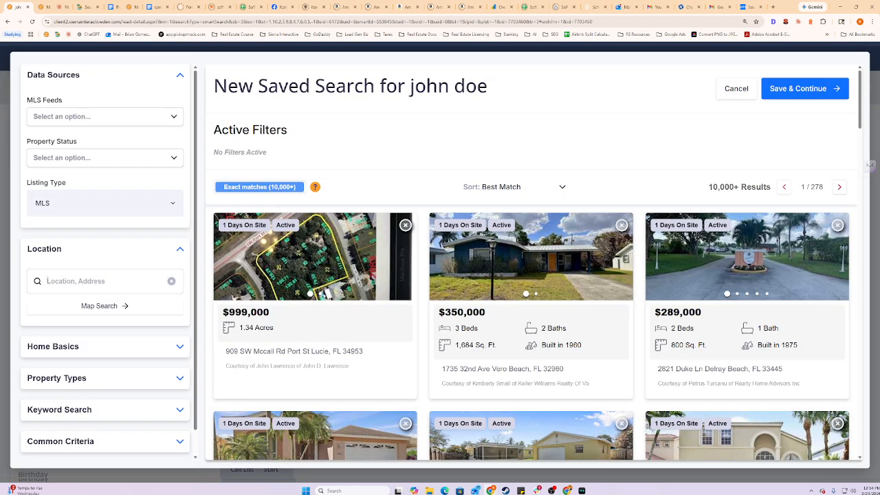
click(55, 284)
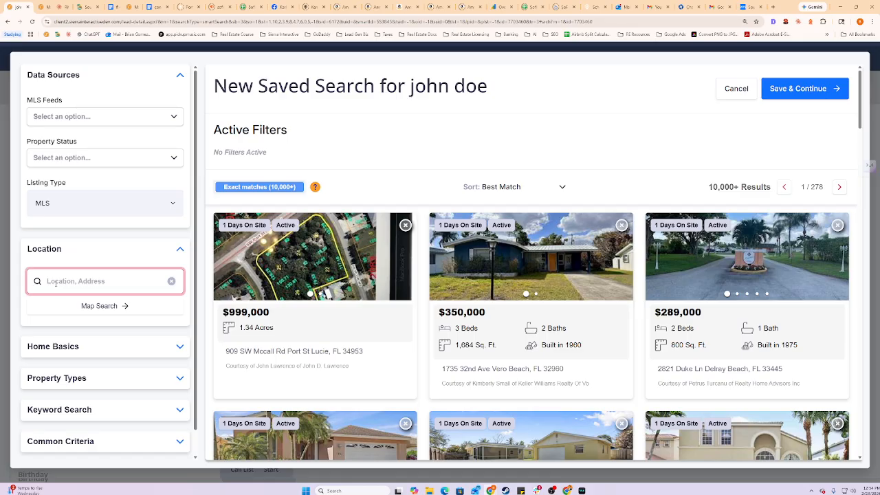
text(fort)
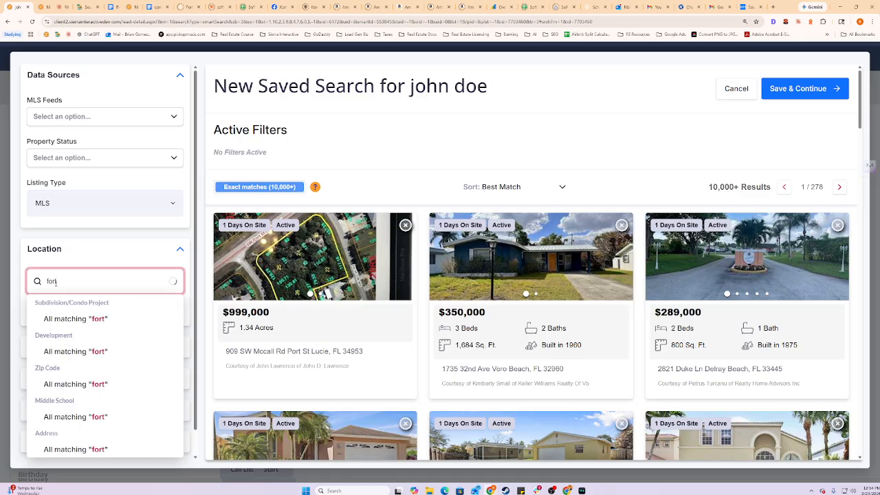
text( la)
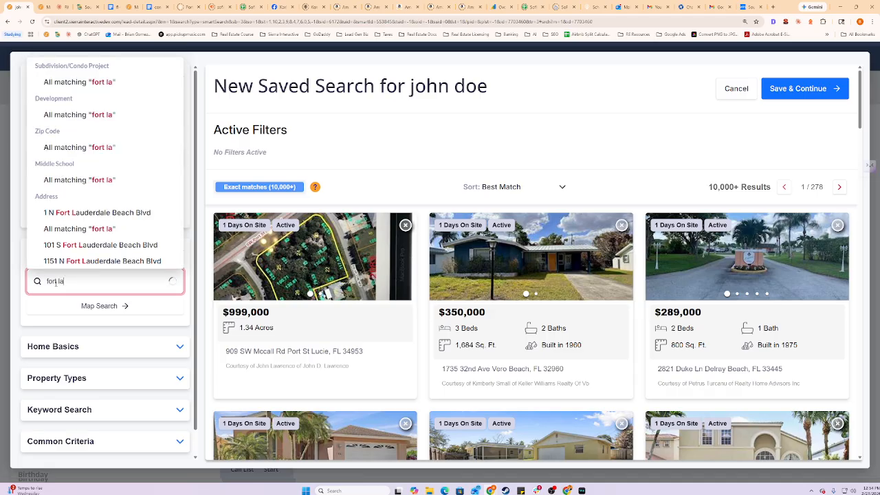
text(uder)
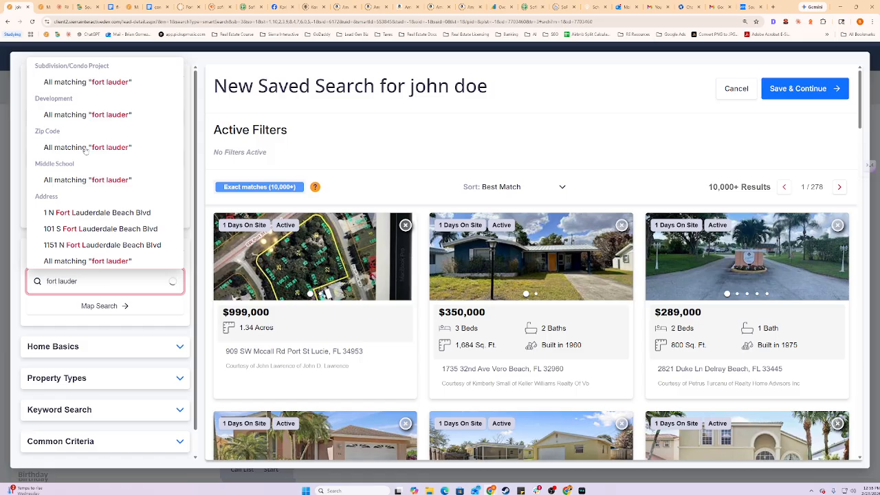
click(96, 75)
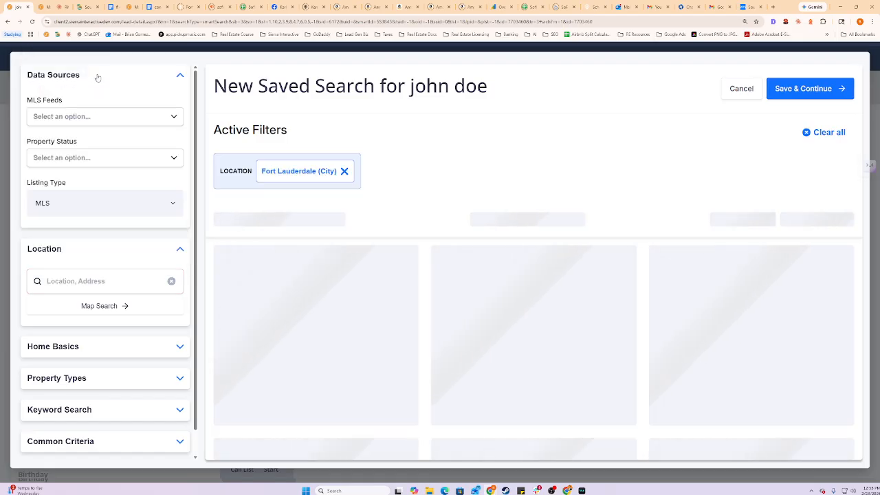
- Add Boca Raton (City) as a second location filter and remove it again
click(76, 288)
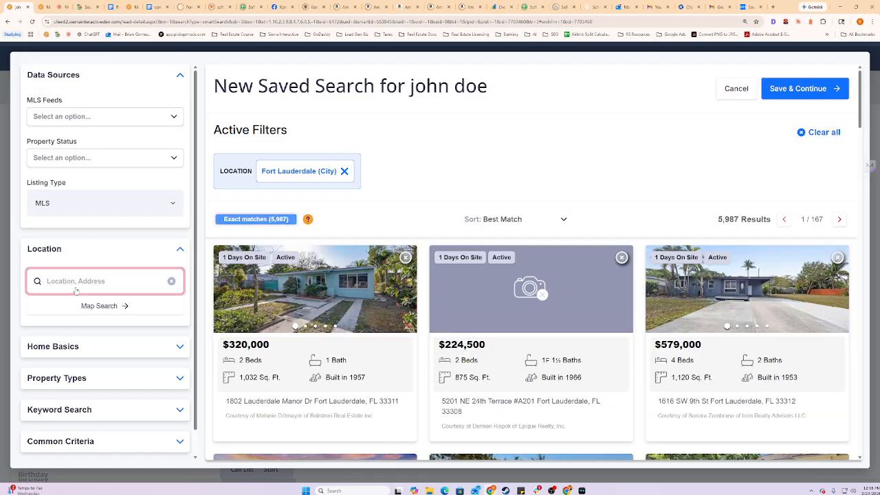
text(boca)
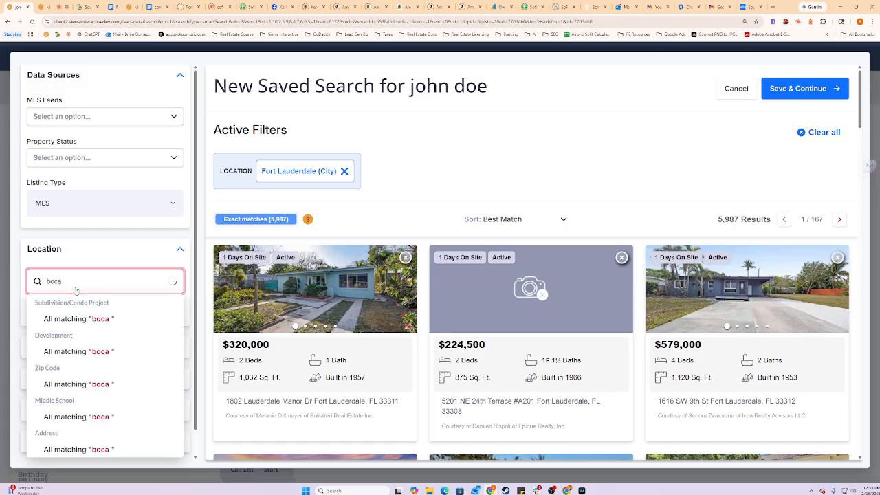
click(71, 74)
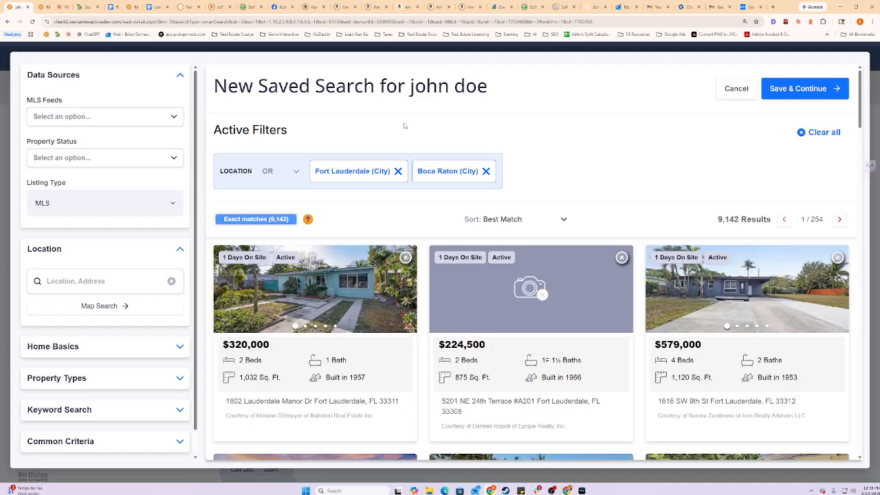
click(485, 171)
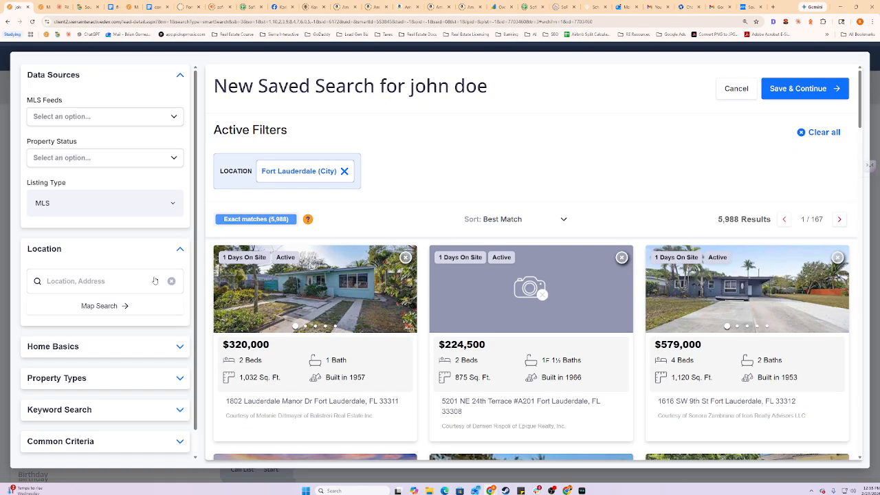
- Set the maximum price of the search to 1.5M under the home basics
scroll(79, 320, down, 1)
click(79, 319)
scroll(126, 247, down, 1)
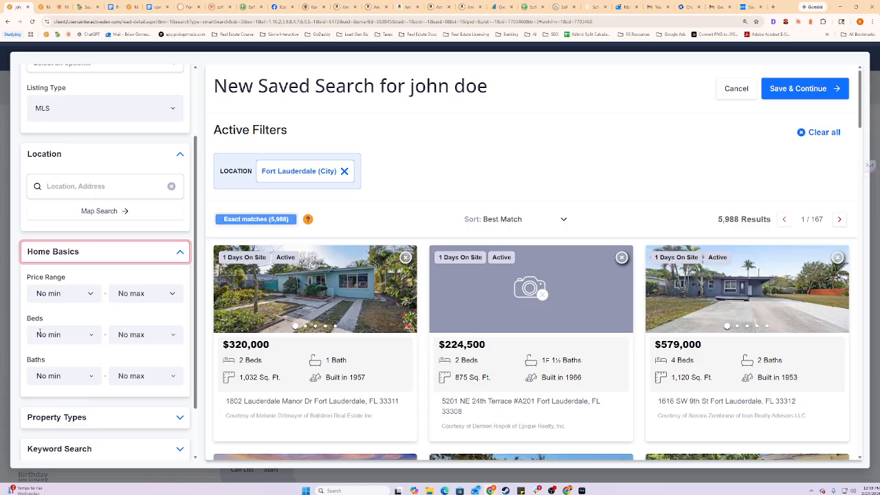
click(144, 293)
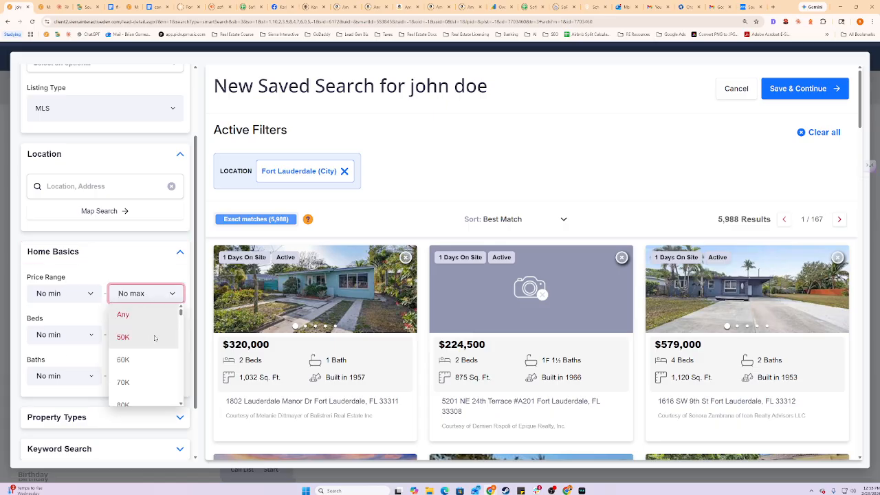
scroll(153, 340, down, 5)
scroll(153, 345, down, 8)
scroll(152, 345, up, 3)
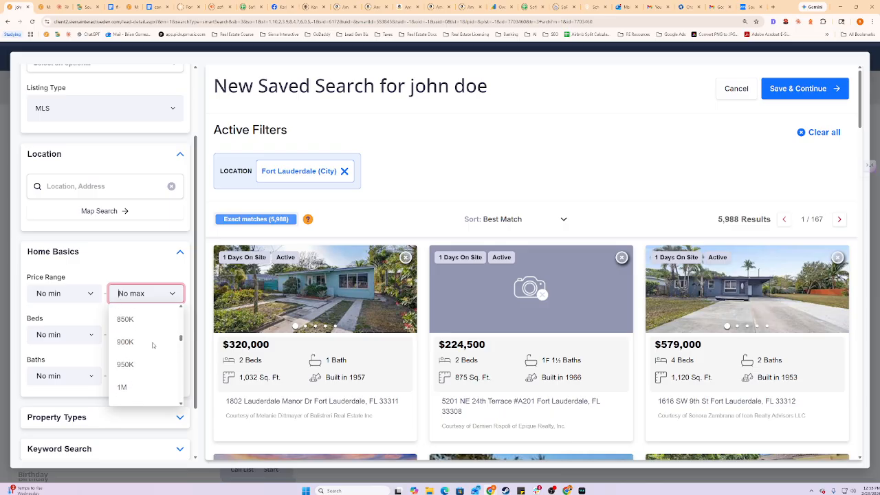
scroll(153, 345, down, 2)
click(145, 365)
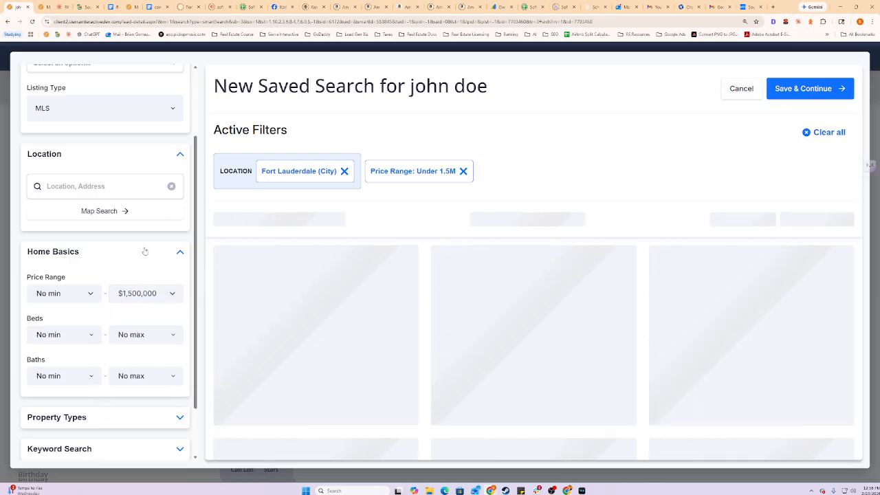
click(182, 254)
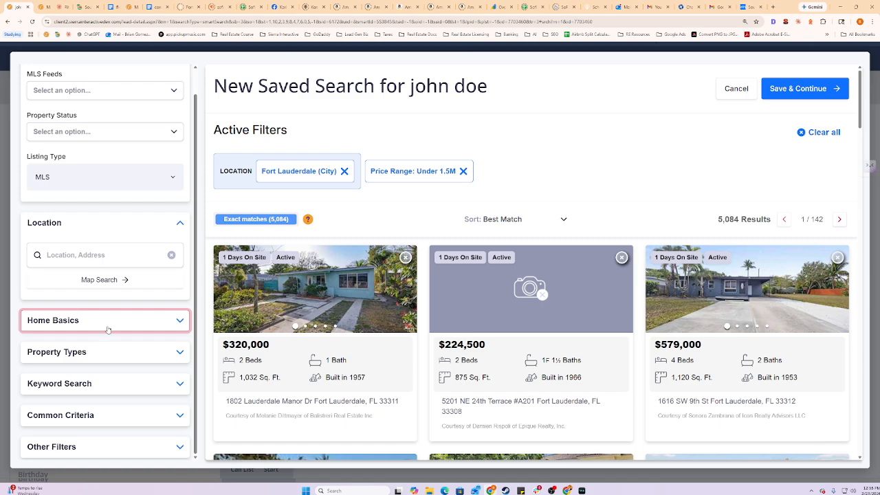
- Add Residential and Single Family Residence as property type filters of the search
click(93, 353)
scroll(96, 340, down, 1)
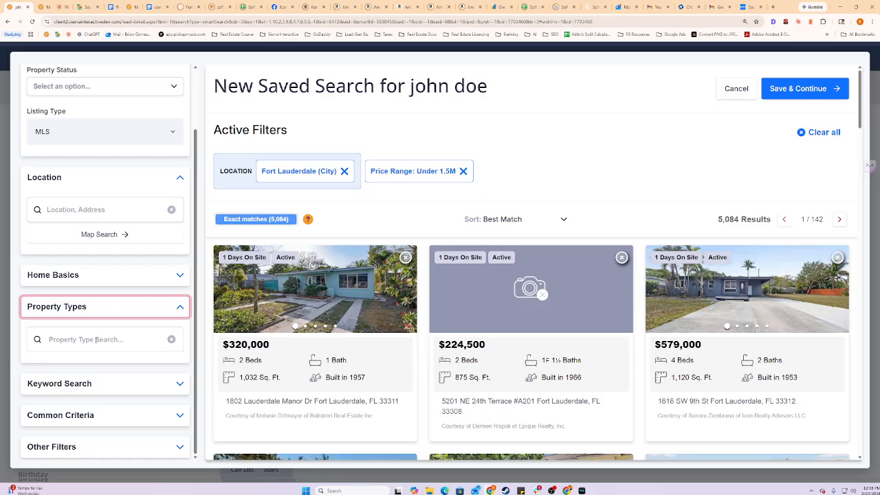
click(96, 339)
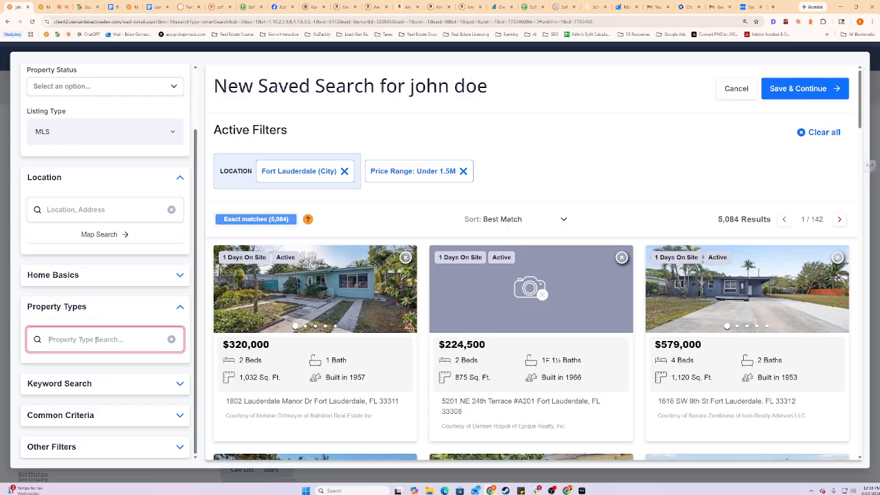
text(residen)
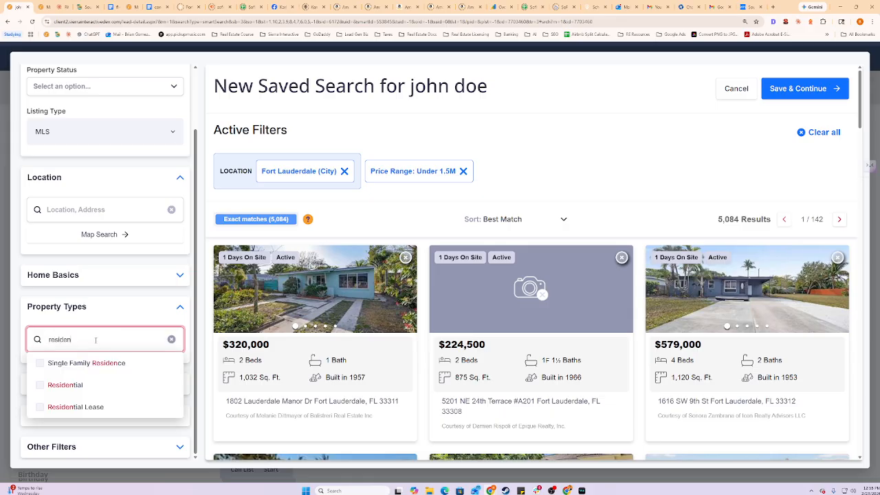
click(73, 385)
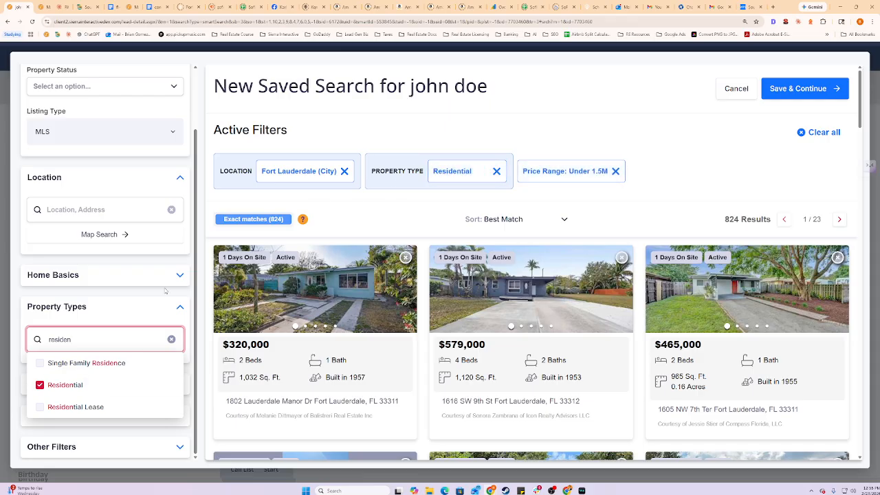
click(86, 363)
- Add Condominium and Townhouse to the property type filters, keeping the types combined with OR
double_click(83, 340)
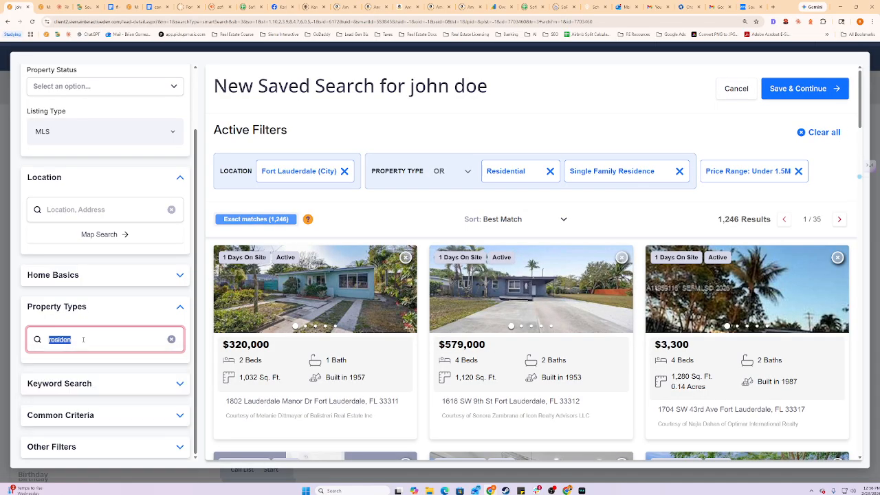
text(condo)
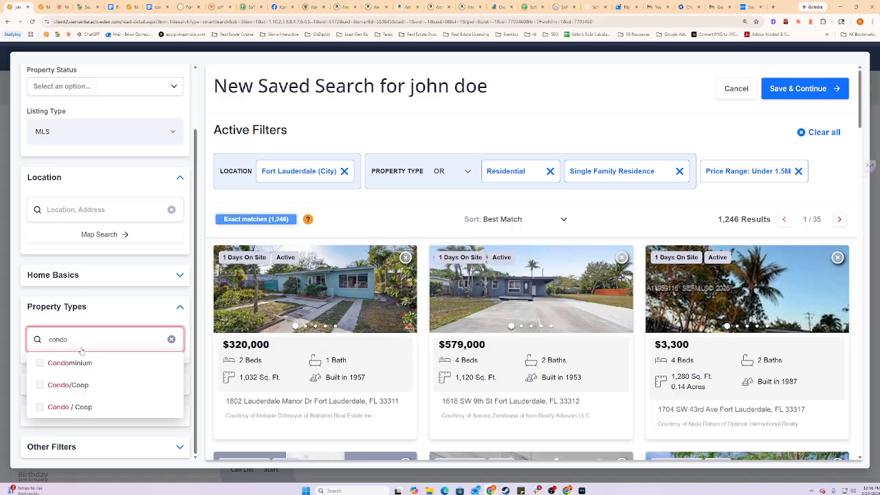
click(75, 363)
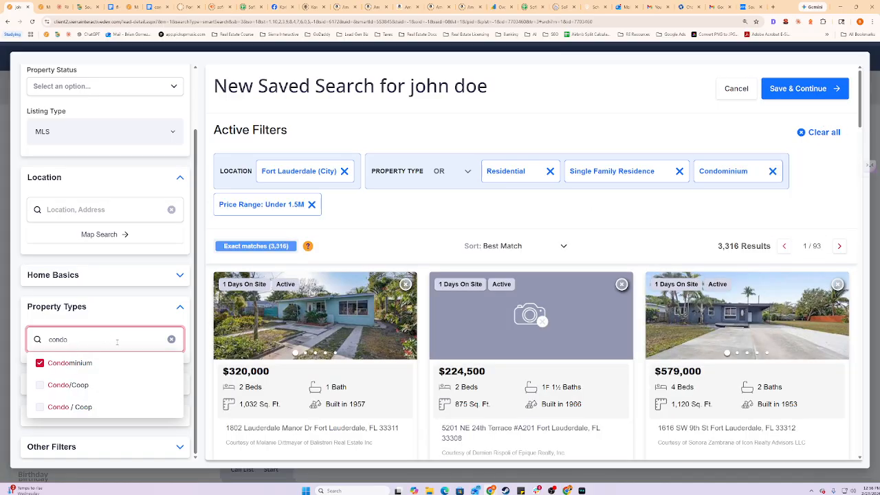
double_click(118, 340)
text(town)
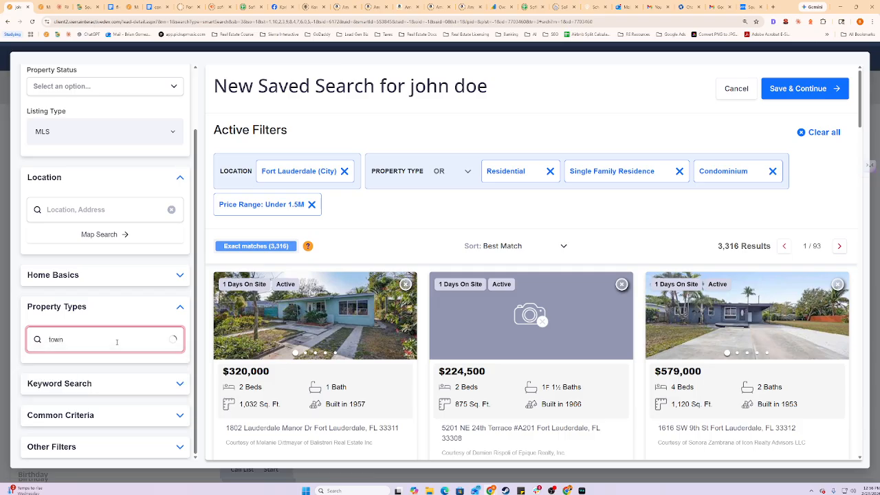
click(59, 366)
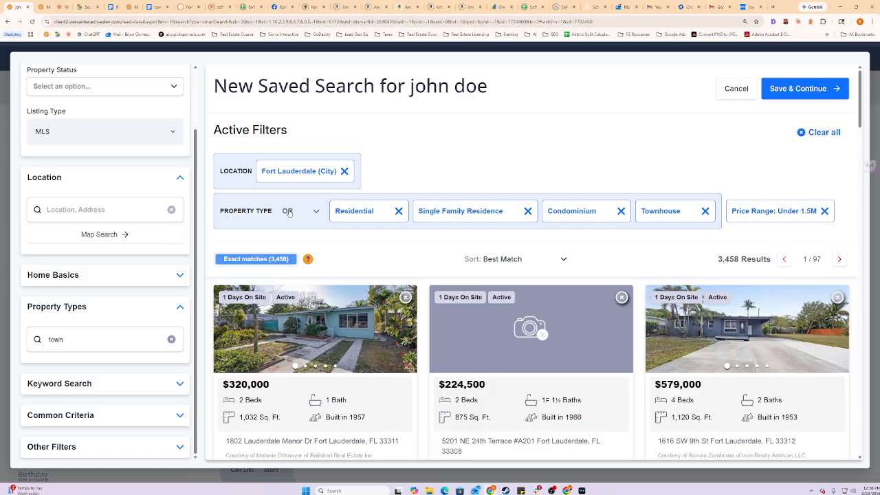
click(288, 212)
click(419, 166)
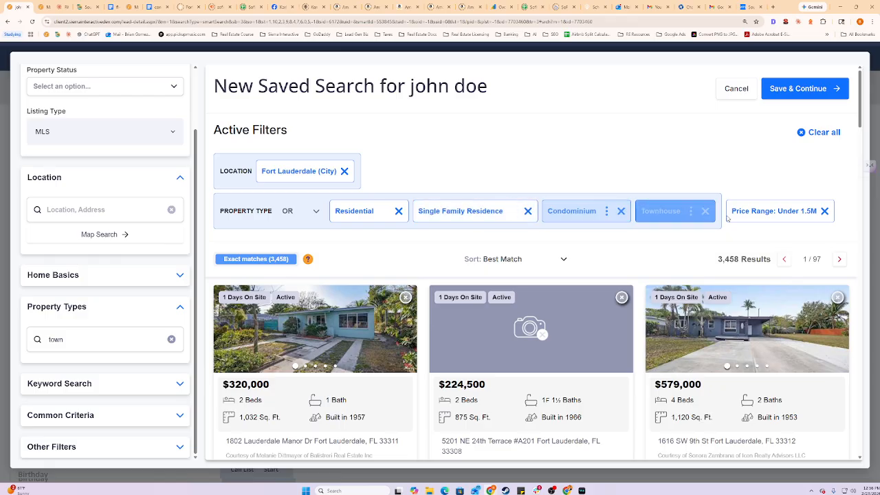
- Examine the common criteria filters, such as HOA fee, garage space, lot size and year built, and collapse the open filter sections
click(135, 417)
scroll(147, 309, down, 3)
scroll(147, 318, down, 2)
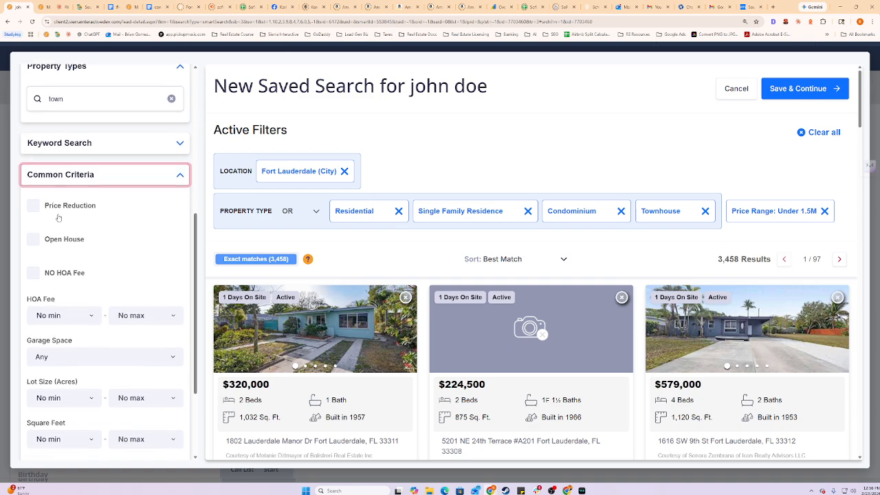
scroll(59, 344, down, 2)
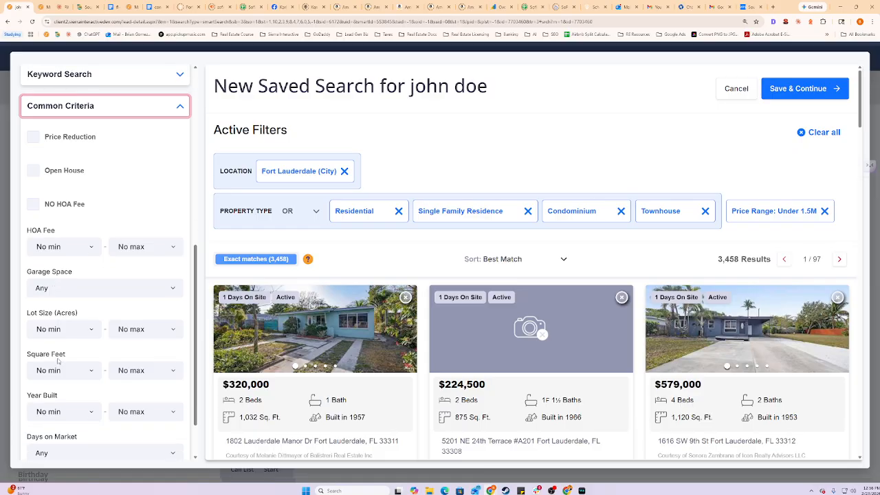
scroll(59, 360, down, 1)
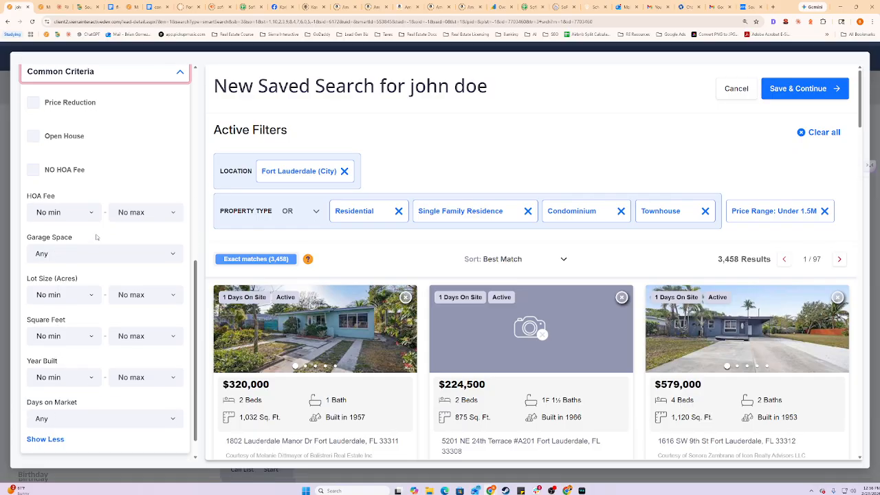
scroll(94, 248, up, 4)
click(121, 208)
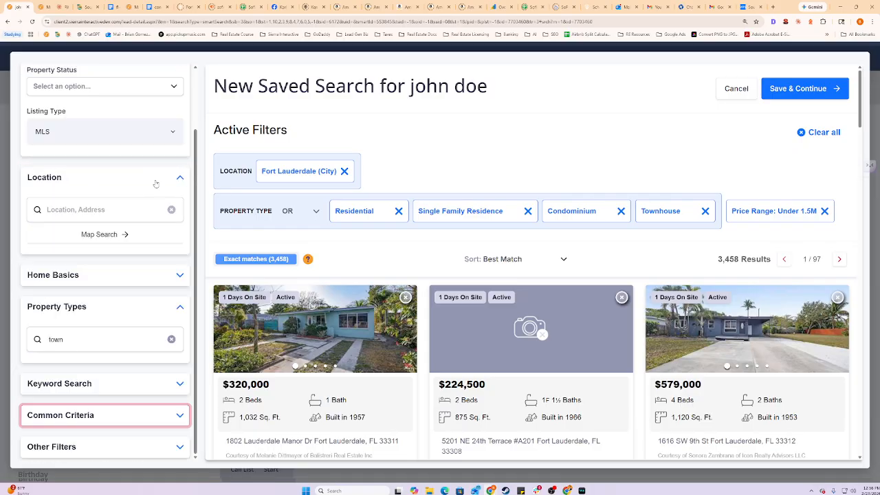
click(171, 312)
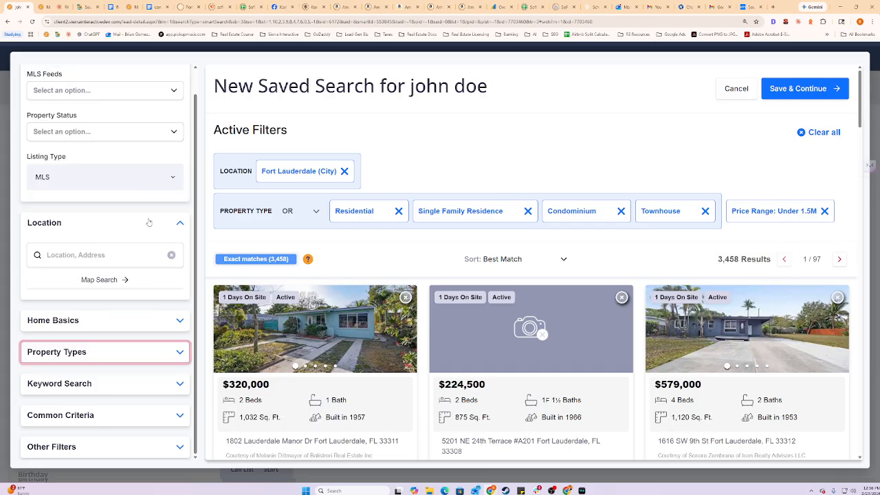
click(149, 223)
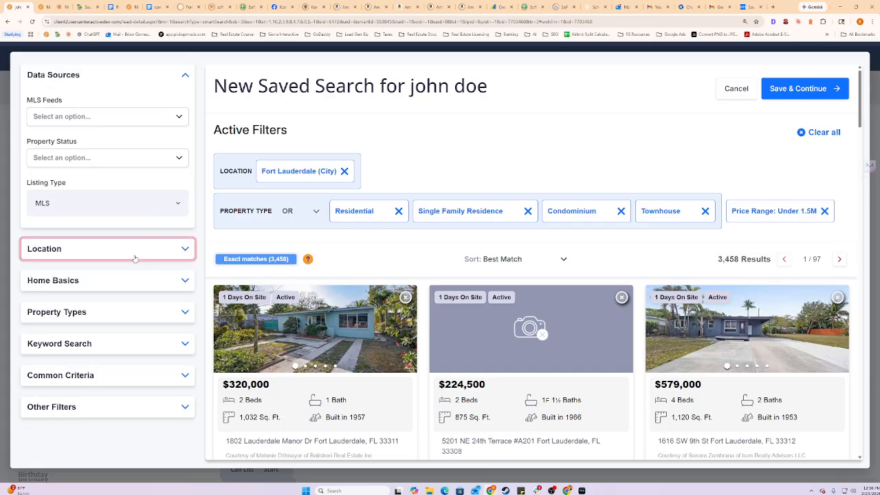
- Add "new roof" as a keyword filter of the search
click(99, 350)
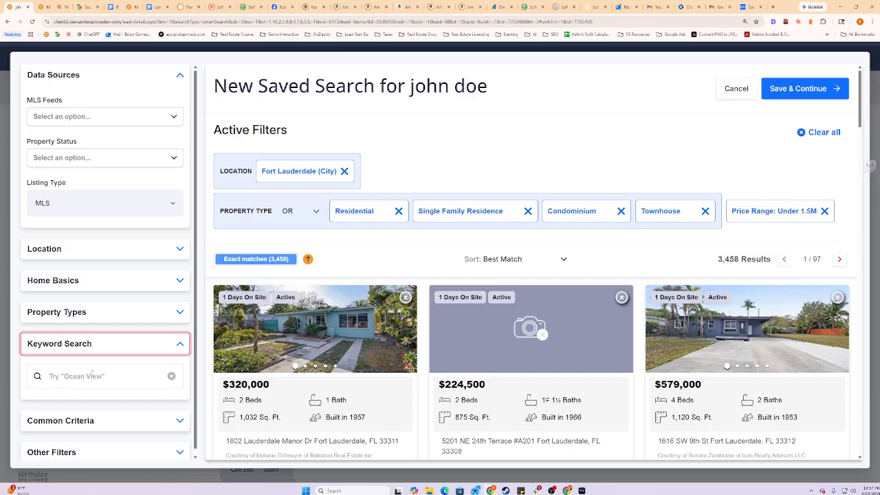
click(92, 372)
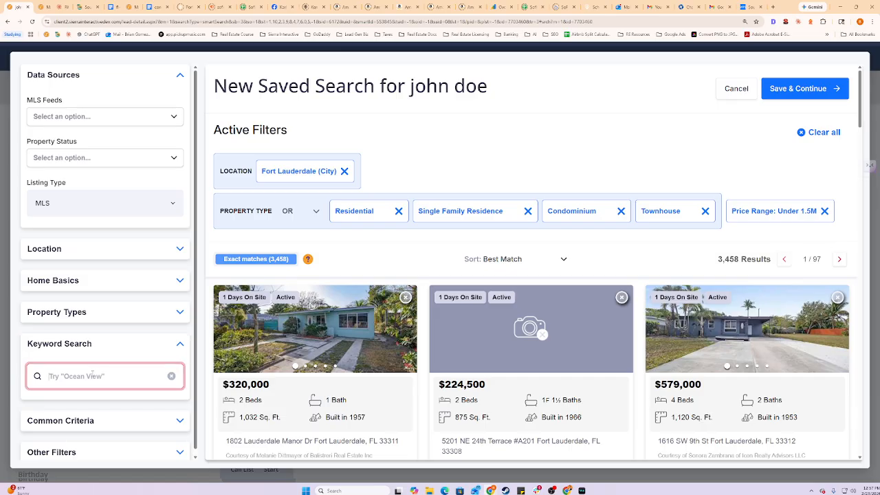
text(new roof)
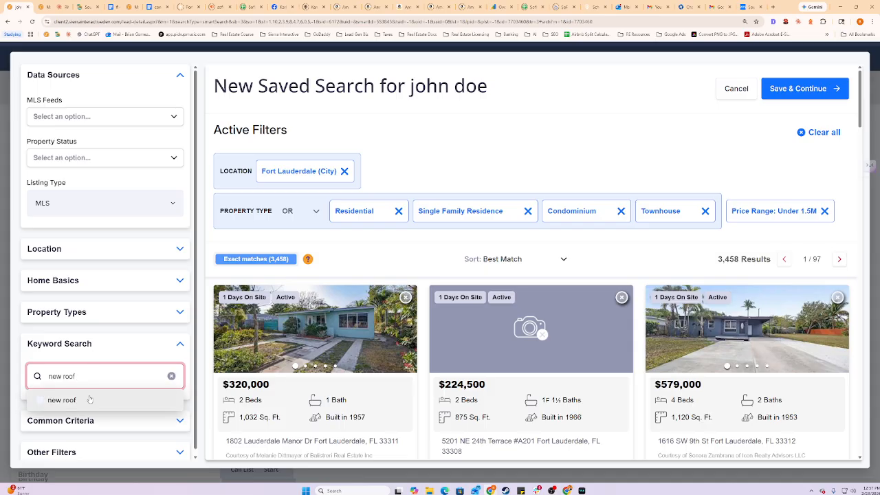
click(89, 399)
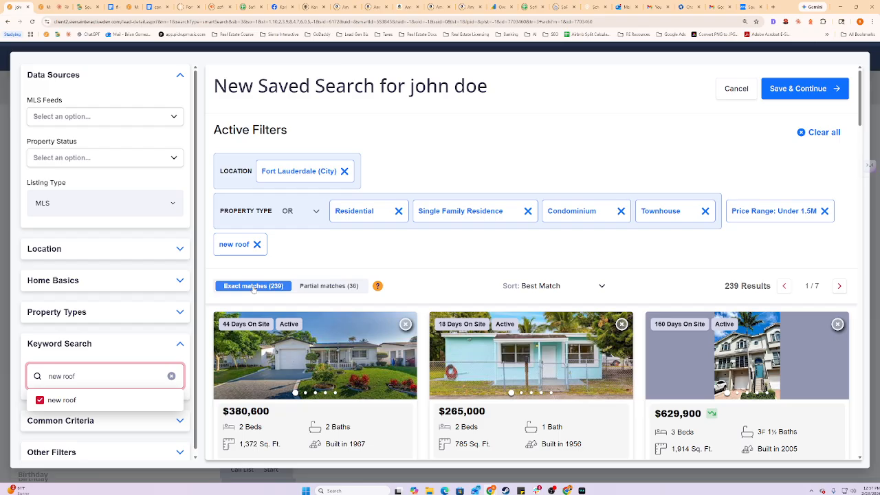
- View the partial matches, read the explanation of both match types and return to the exact matches
click(348, 286)
mouse_move(377, 286)
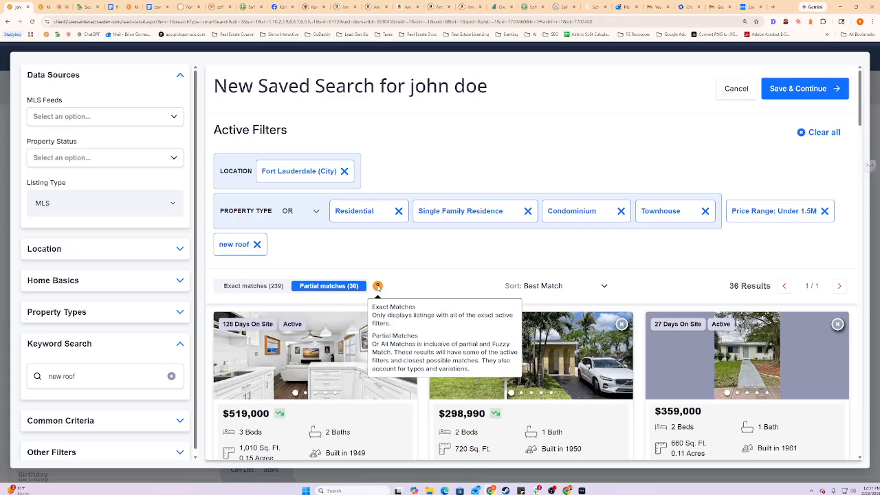
click(265, 286)
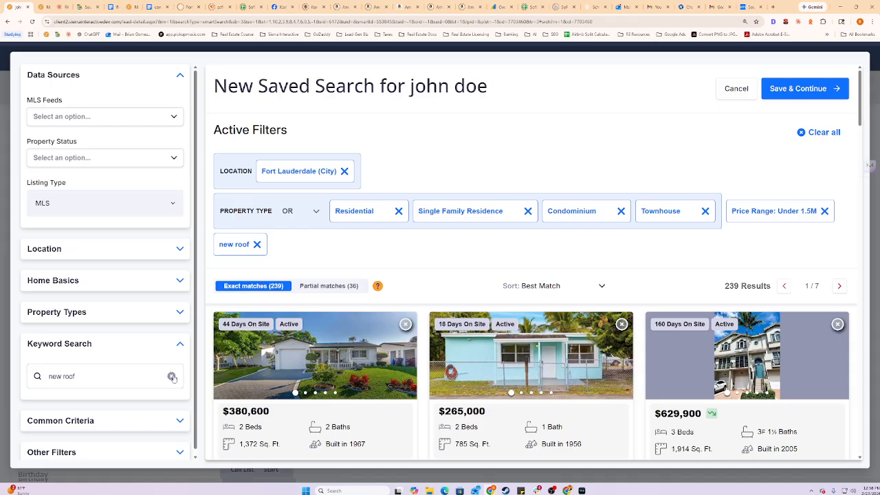
- Open the first exact-match listing, check its description for the new roof keyword and return to the saved search
scroll(445, 316, down, 1)
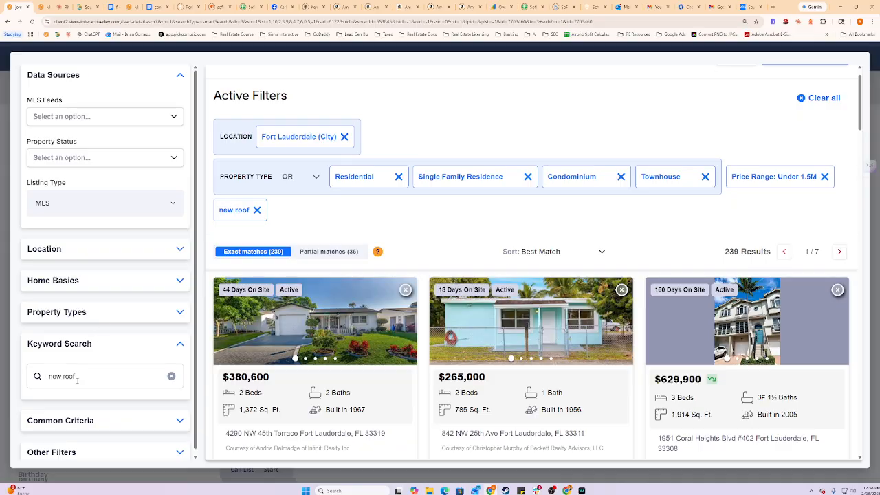
scroll(360, 215, down, 1)
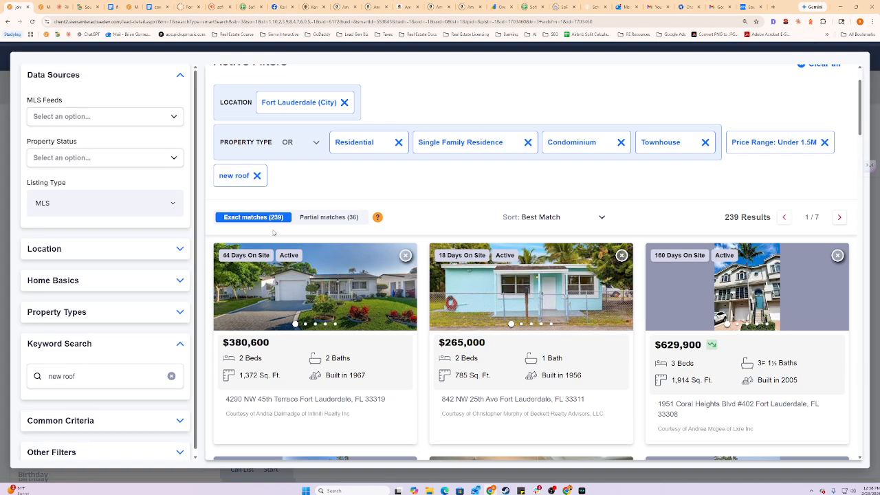
click(288, 375)
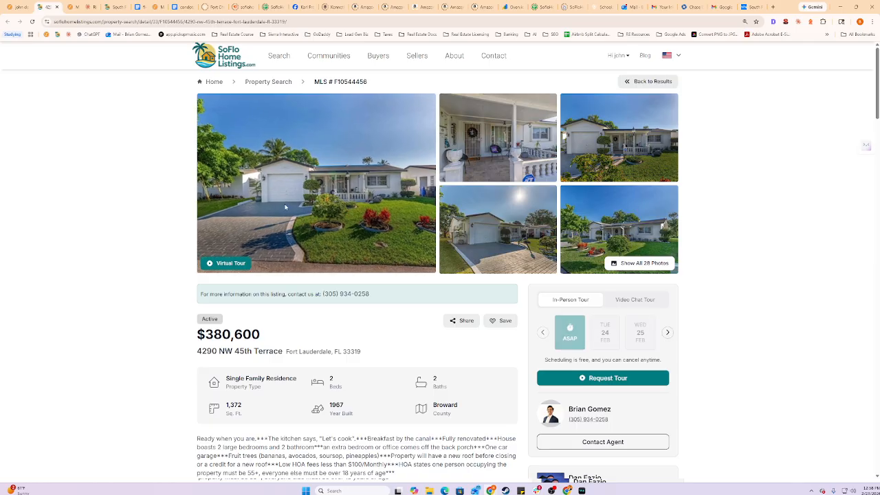
scroll(286, 208, down, 1)
scroll(285, 208, down, 1)
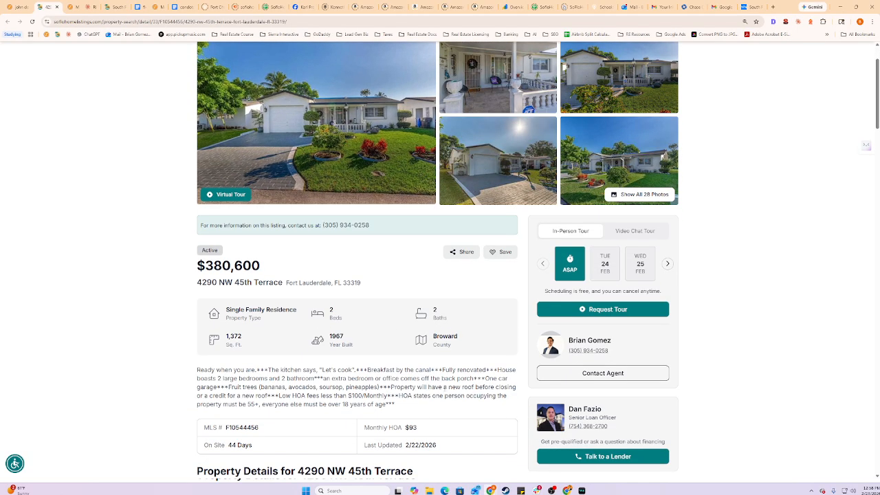
drag(449, 387, 474, 387)
click(22, 7)
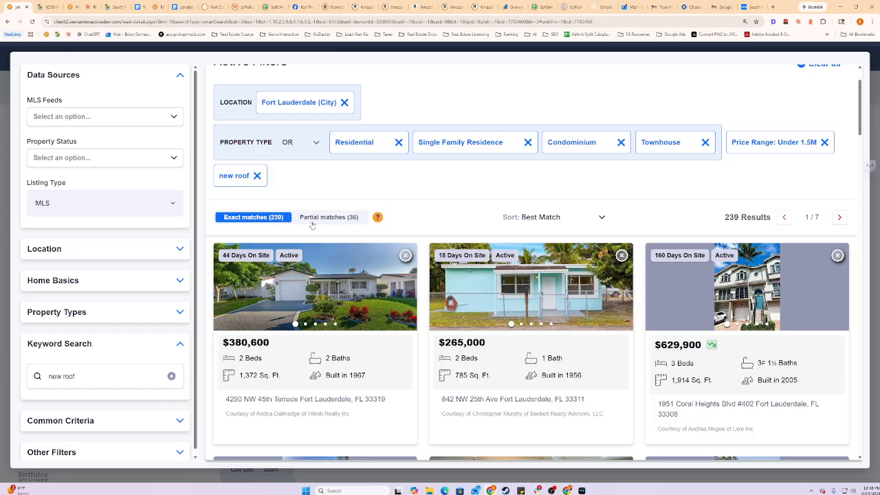
- Replace the "new roof" keyword filter with "airbnb" and clear the keyword entry text
click(257, 176)
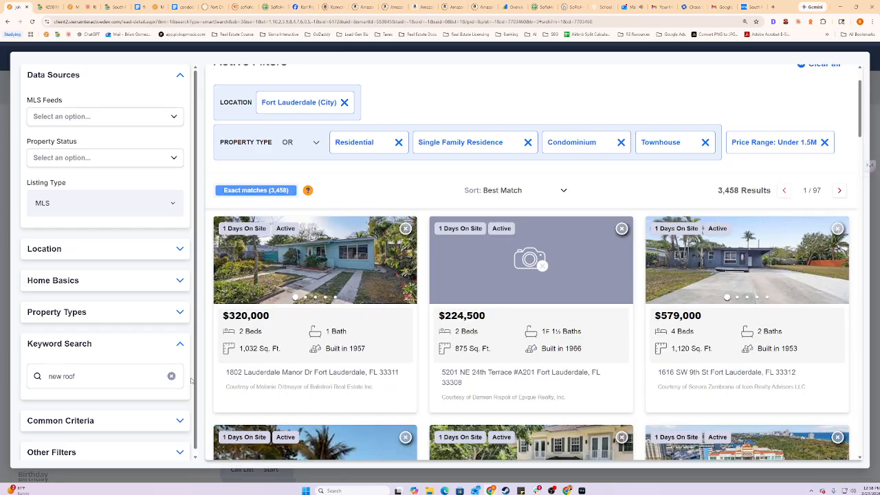
click(130, 376)
text(airbnb)
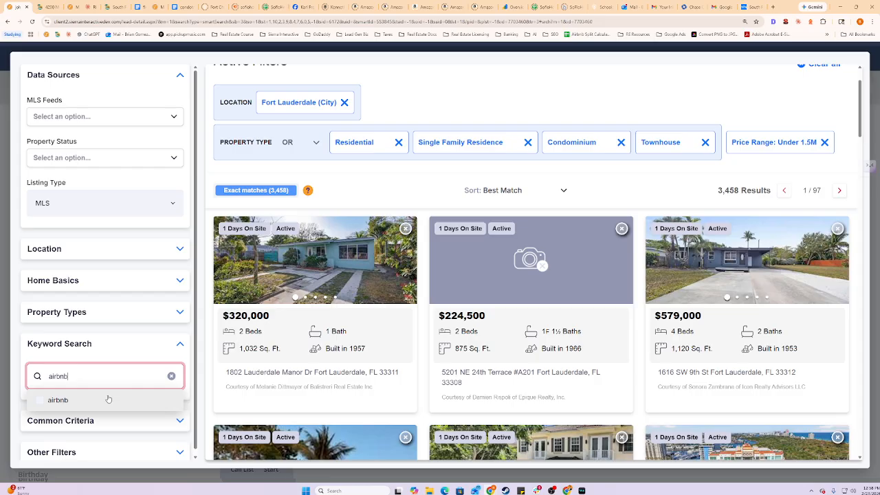
click(108, 399)
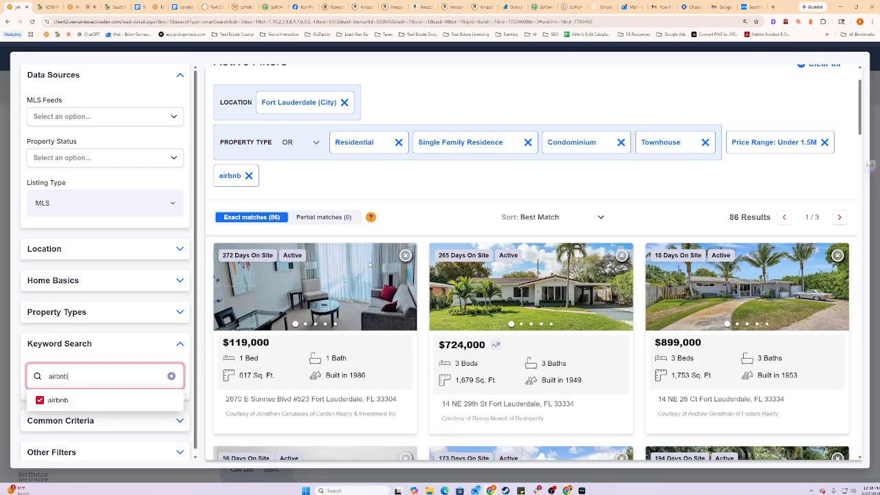
scroll(668, 253, down, 1)
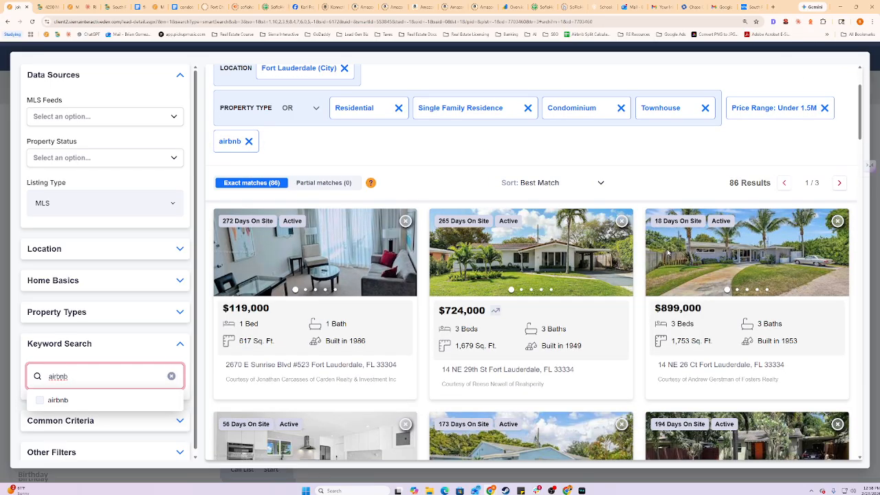
scroll(333, 340, down, 2)
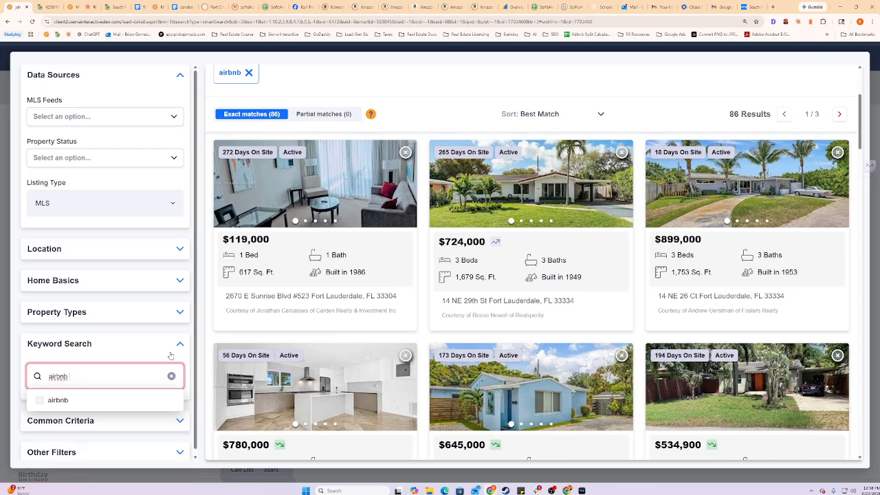
click(171, 377)
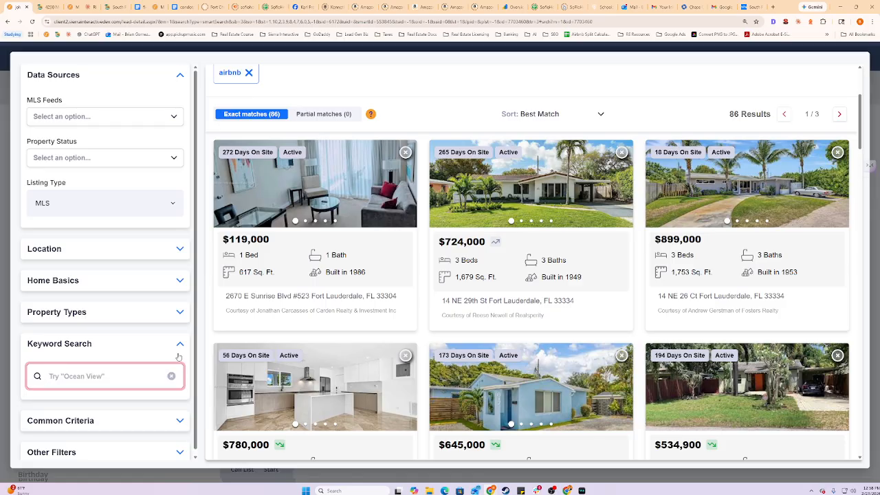
- Look through the listings that match the airbnb keyword and return to the active filters
scroll(363, 332, down, 1)
scroll(363, 332, down, 2)
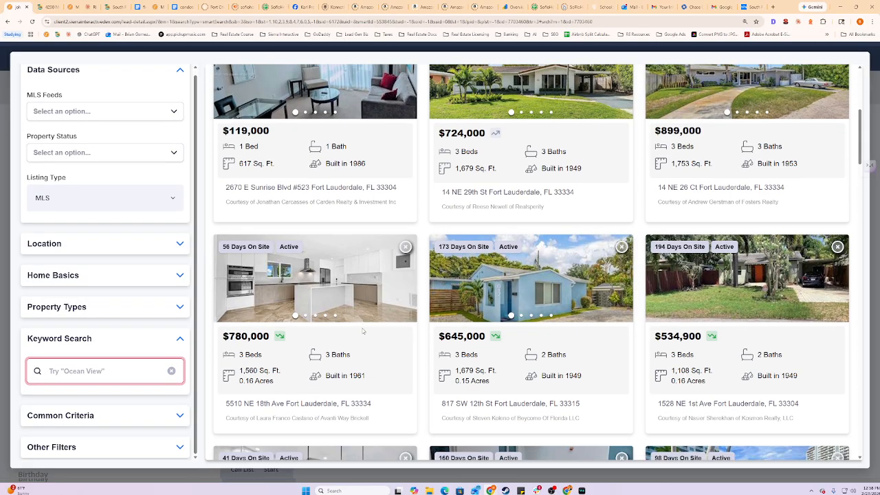
scroll(363, 332, up, 2)
scroll(363, 332, up, 3)
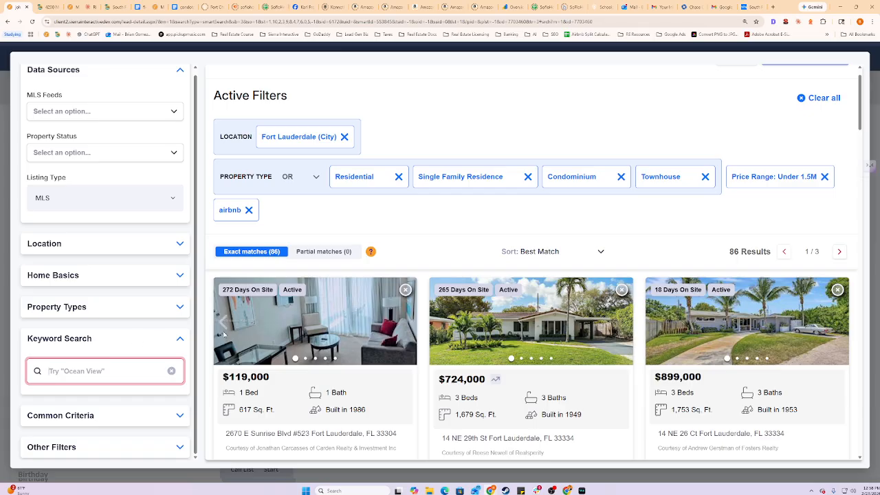
- Continue to saving the filtered search and name it "Ft Lauderdale Airbnb"
scroll(631, 219, up, 1)
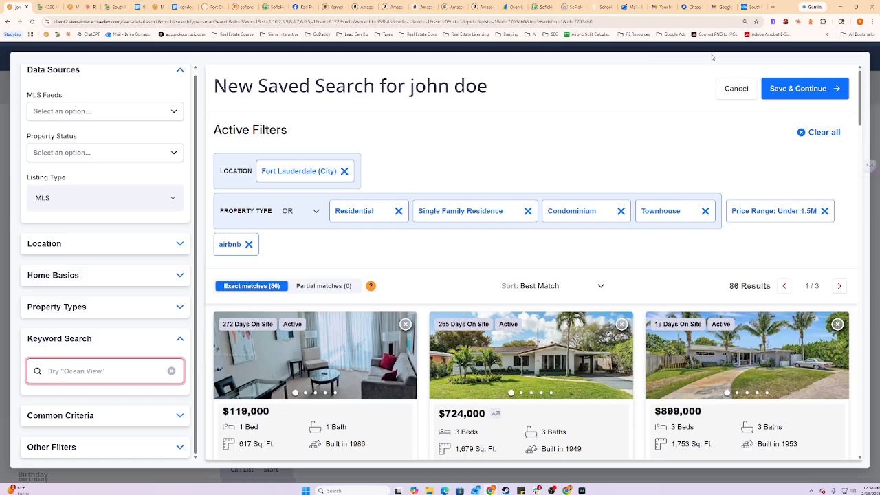
click(803, 93)
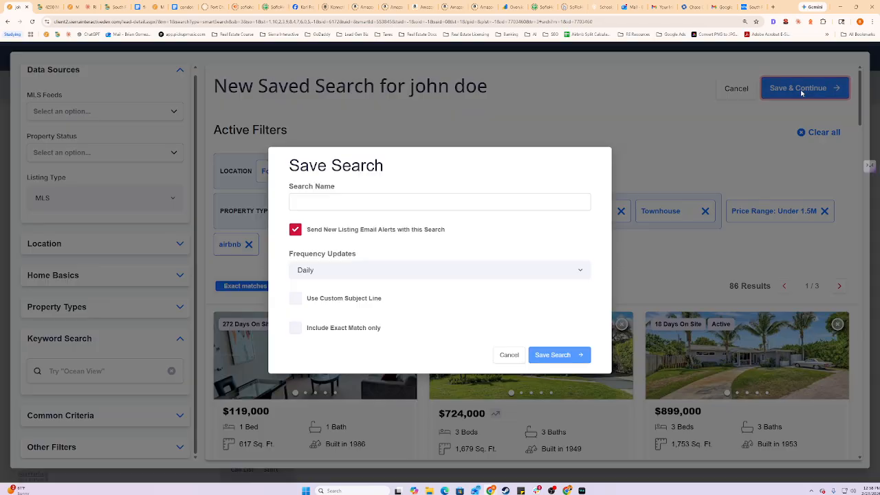
click(381, 199)
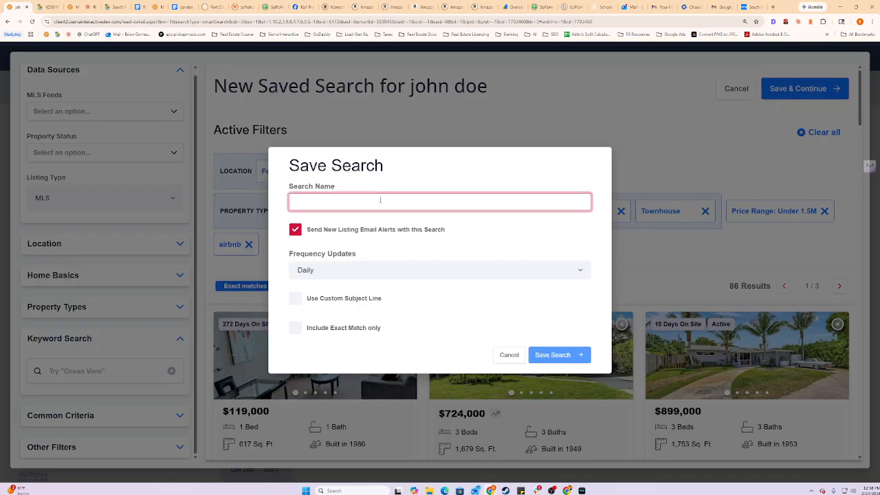
text(Ft )
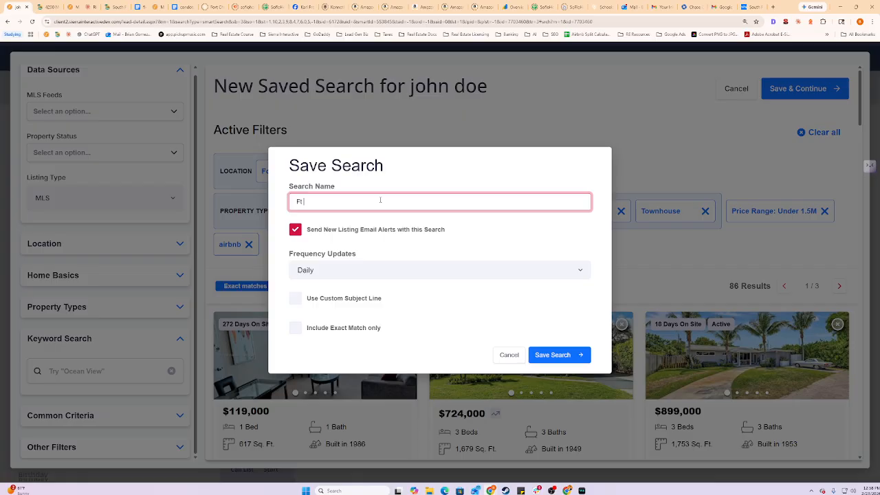
text(Lauderdale Airbnb)
- Enable a custom subject line and set the alert's update frequency to "As soon as new listings hit the site"
click(332, 297)
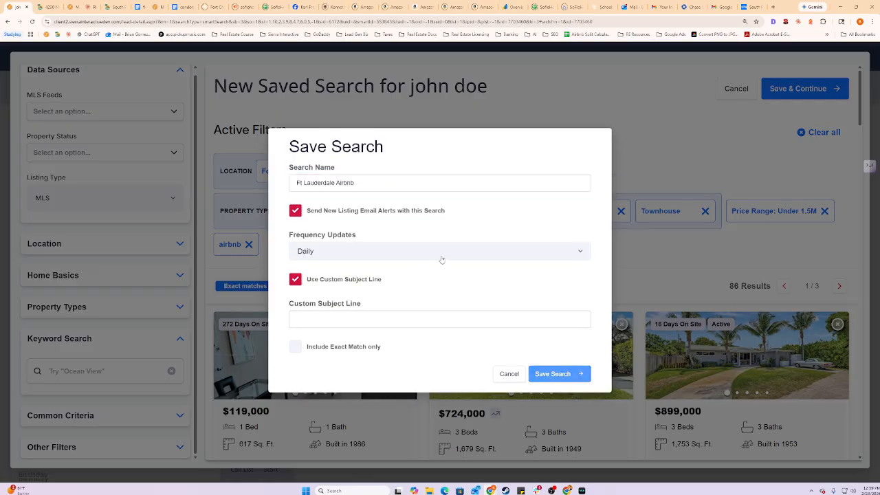
click(442, 255)
scroll(359, 284, down, 1)
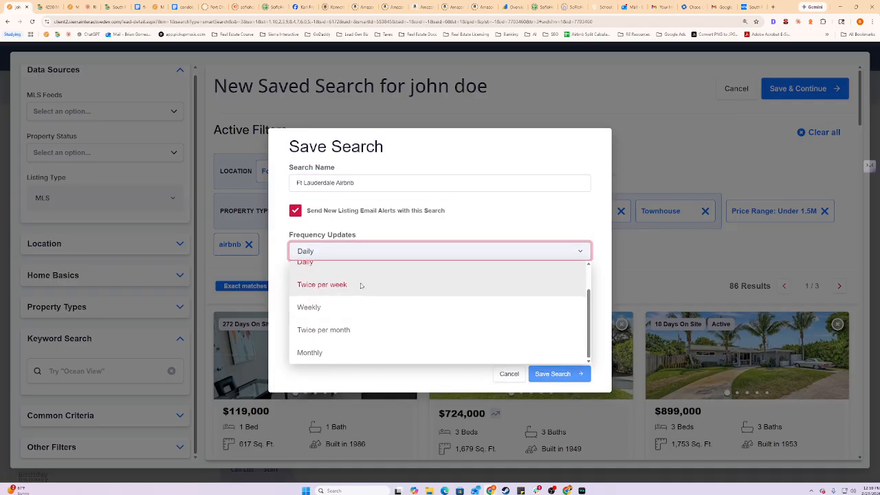
scroll(362, 274, up, 1)
click(362, 273)
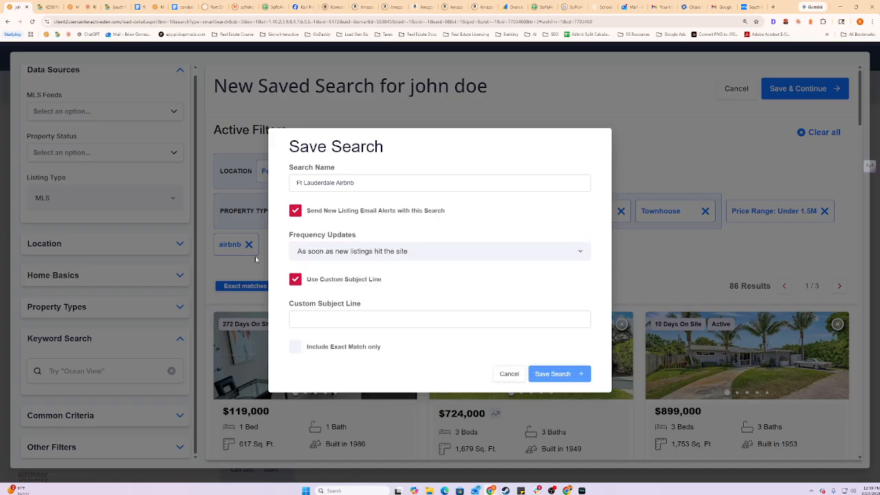
click(377, 251)
click(473, 227)
- Set the custom subject line to "Airbnb Homes For Sale In Fort Lauderdale" and save the search
click(316, 320)
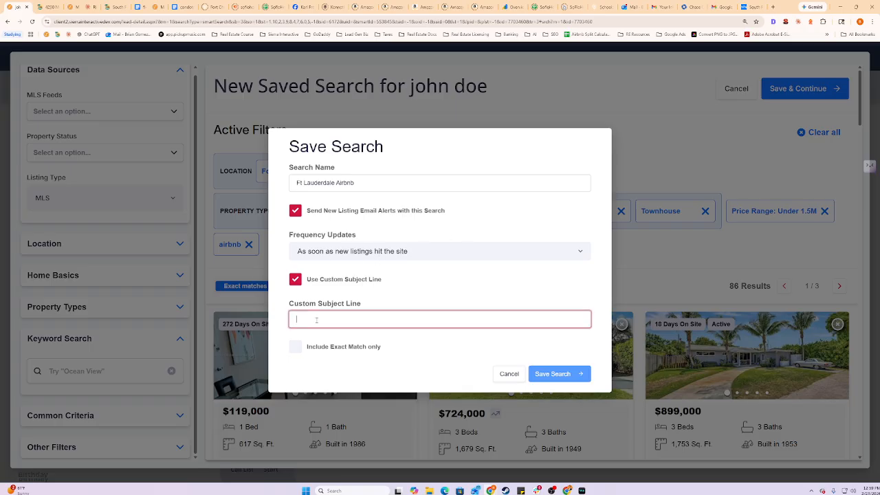
text(Ai)
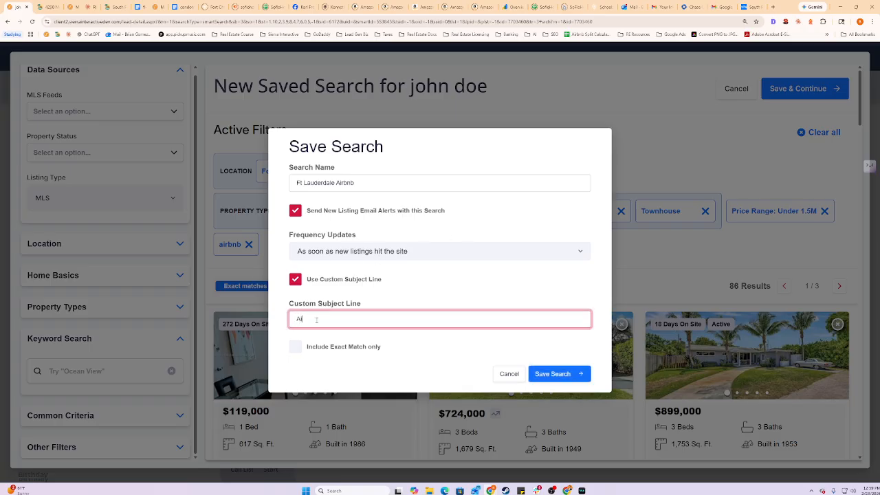
text(rbnb Homes For Sale In Fort Lauderdale)
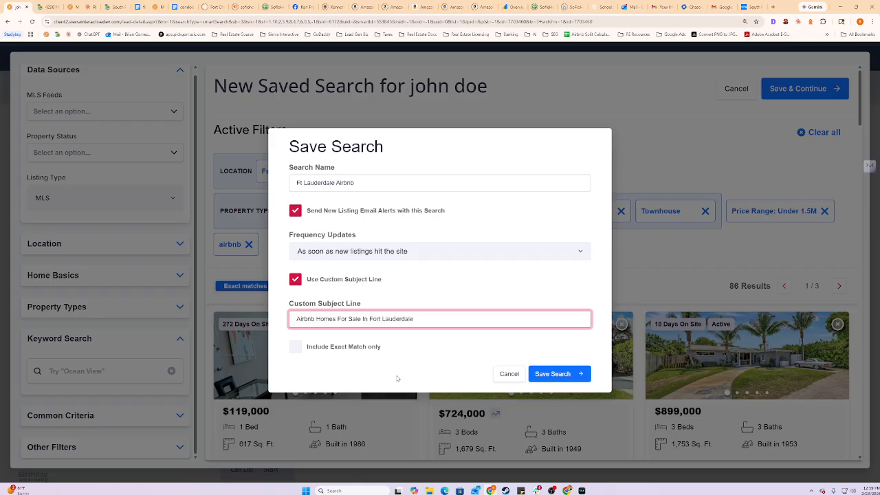
click(569, 374)
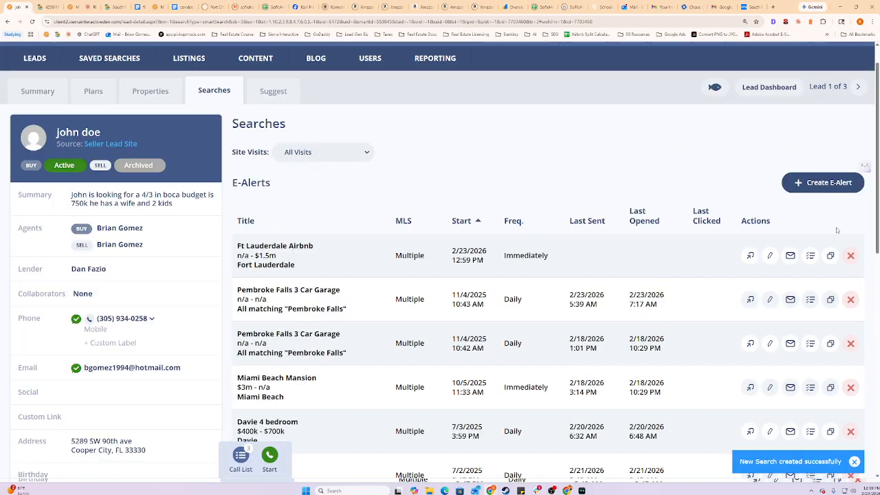
- Email the lead all matching listings from the Ft Lauderdale Airbnb E-Alert right away
click(791, 256)
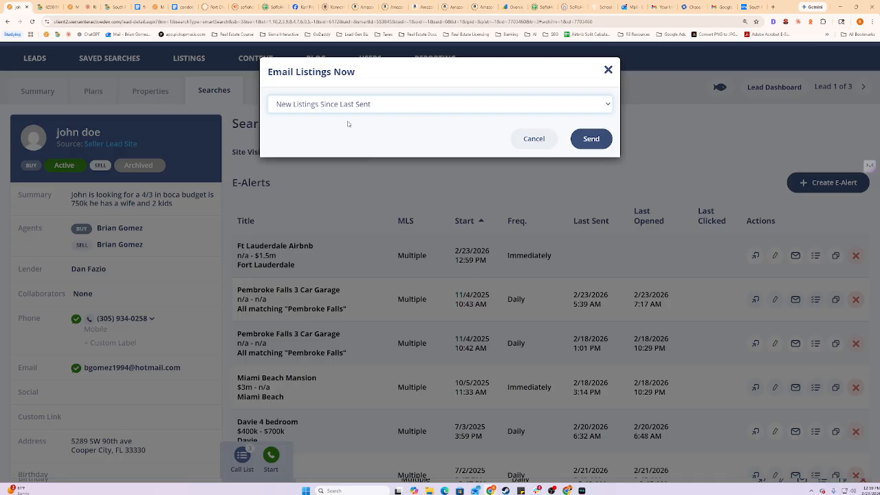
click(371, 108)
click(367, 121)
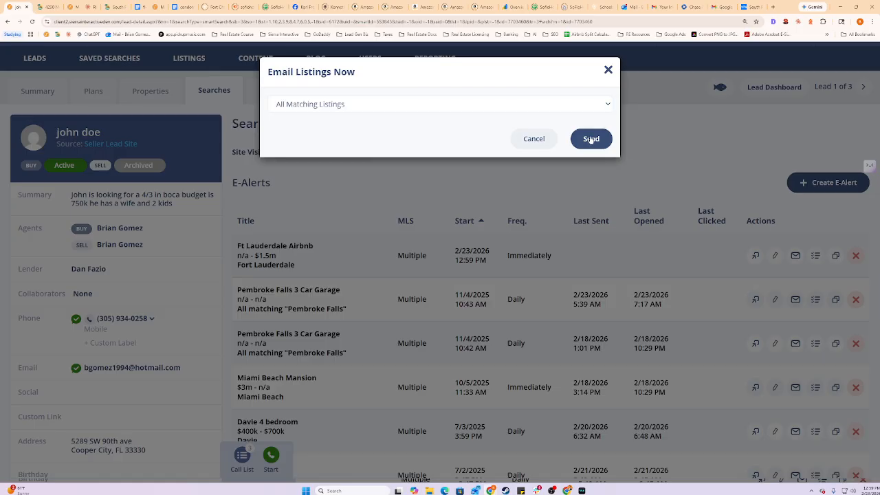
click(591, 140)
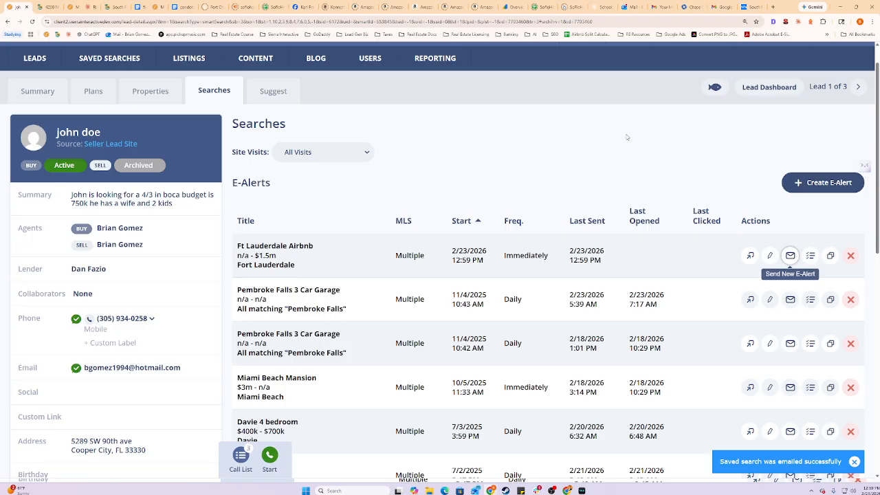